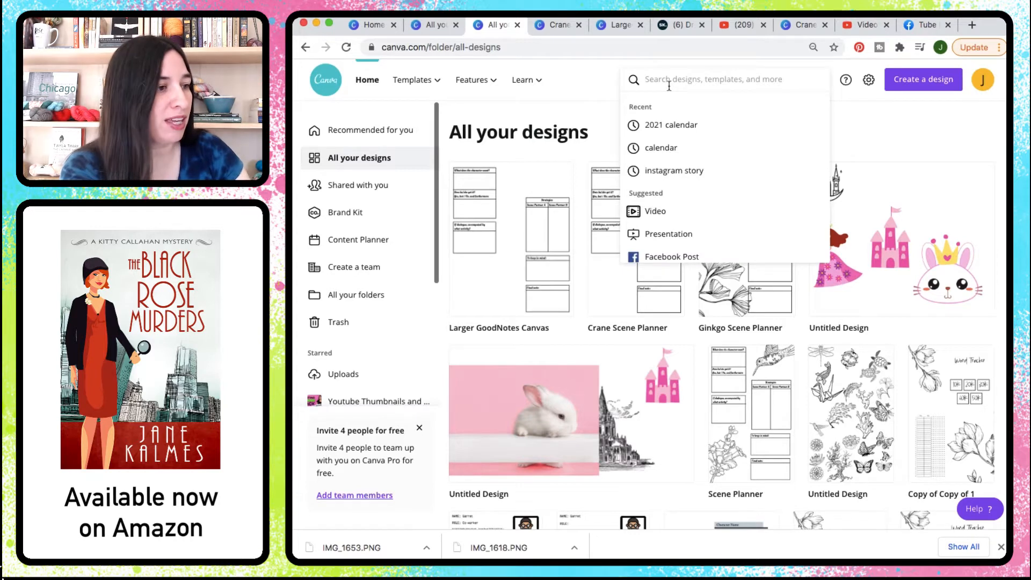
# Step: Search for "weekly calendar" templates and open the black and teal January design
pyautogui.write('weeklt')
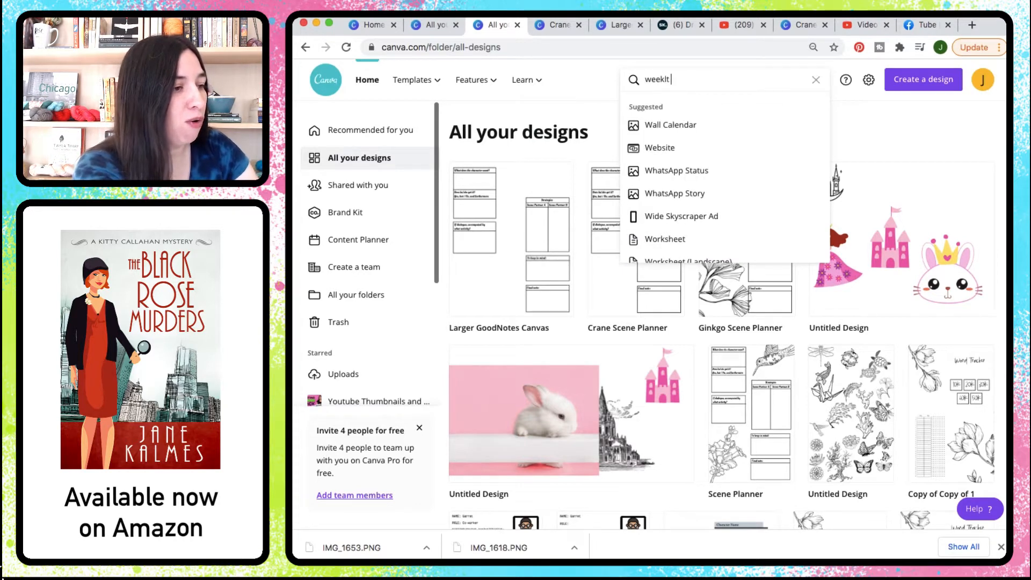
pyautogui.write(' y')
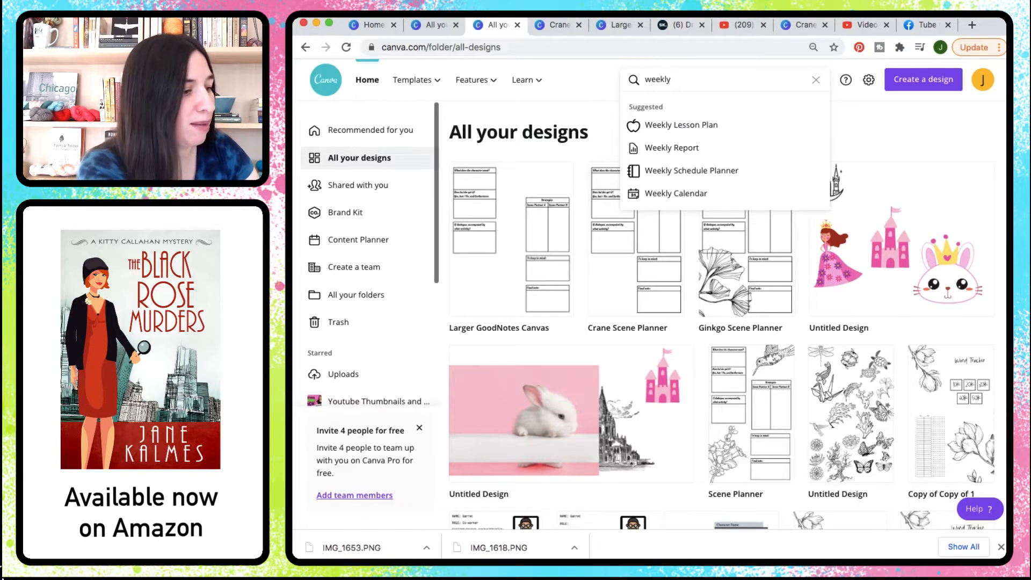
pyautogui.write(' calenda')
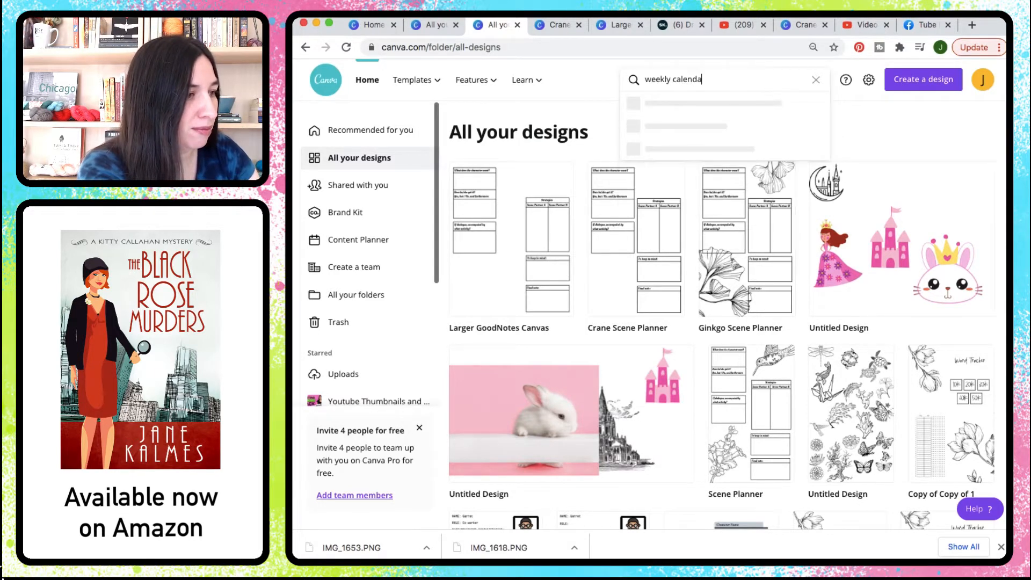
pyautogui.write('r')
pyautogui.press('Return')
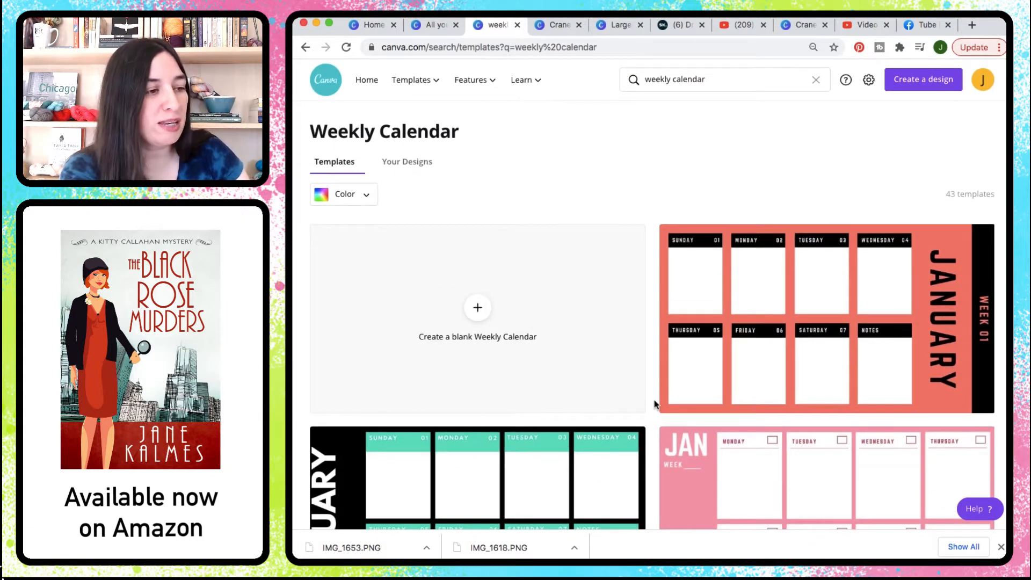
pyautogui.scroll(-4, 654, 404)
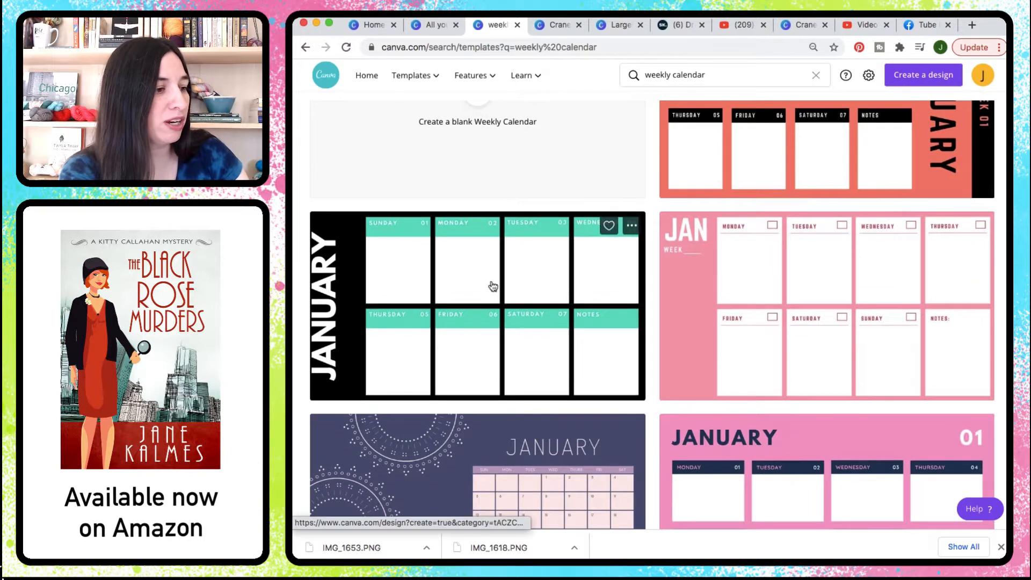
pyautogui.click(493, 285)
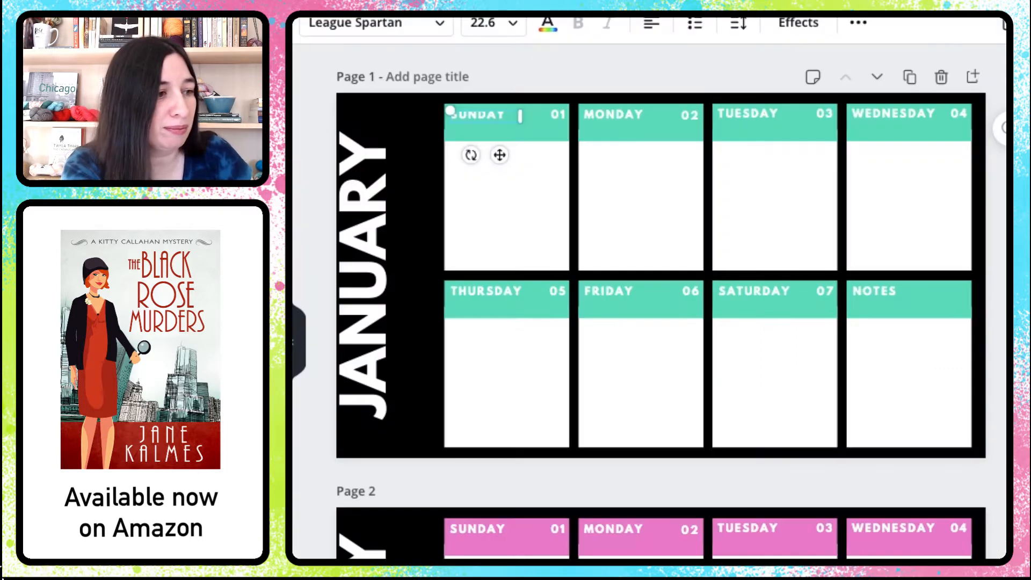
# Step: Change page 1's month title to DECEMBER and set the Sunday to Wednesday dates to 30, 31, 1 and 2
pyautogui.doubleClick(359, 308)
pyautogui.write('DECEMBER')
pyautogui.doubleClick(556, 115)
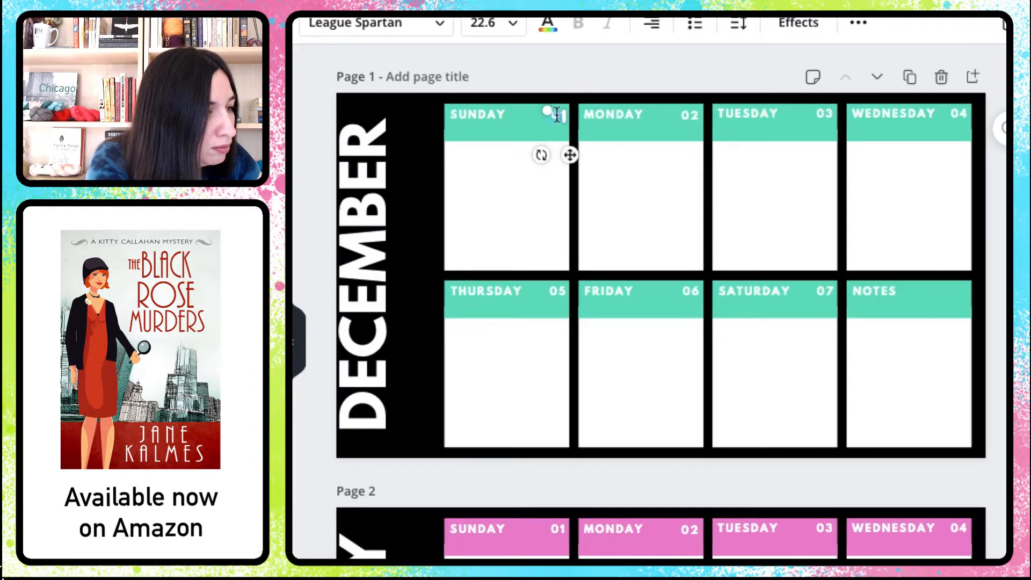
pyautogui.write('30')
pyautogui.doubleClick(690, 114)
pyautogui.write('31')
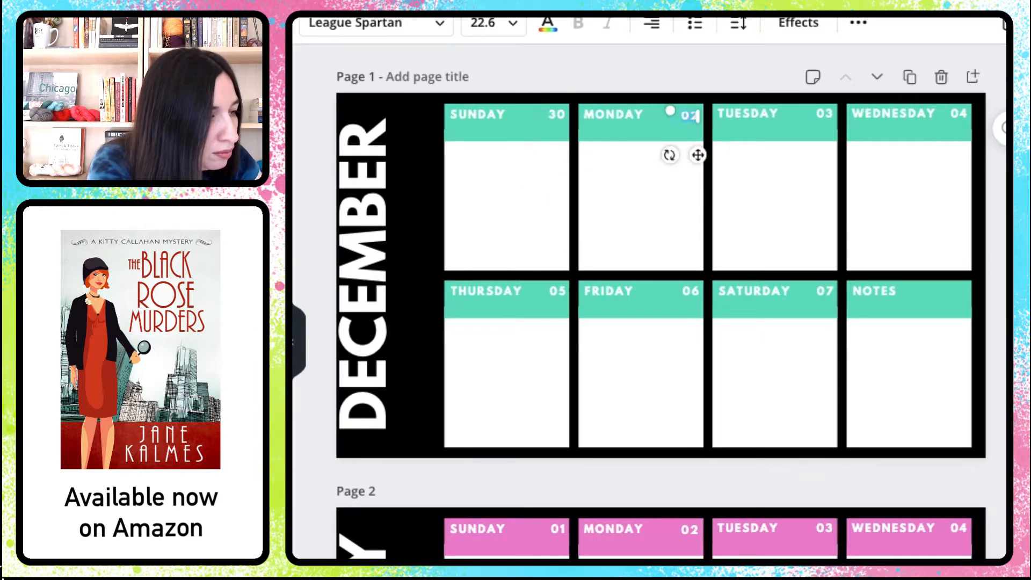
pyautogui.doubleClick(825, 113)
pyautogui.write('1')
pyautogui.doubleClick(958, 114)
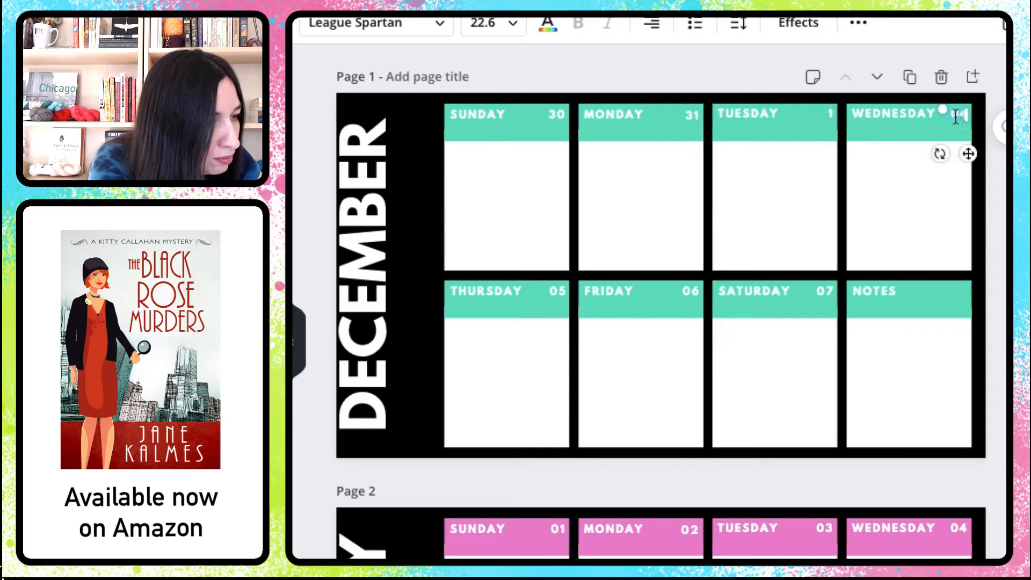
pyautogui.write('2')
# Step: Set page 1's Thursday, Friday and Saturday dates to 3, 4 and 5
pyautogui.doubleClick(556, 290)
pyautogui.write('3')
pyautogui.doubleClick(690, 290)
pyautogui.write('4')
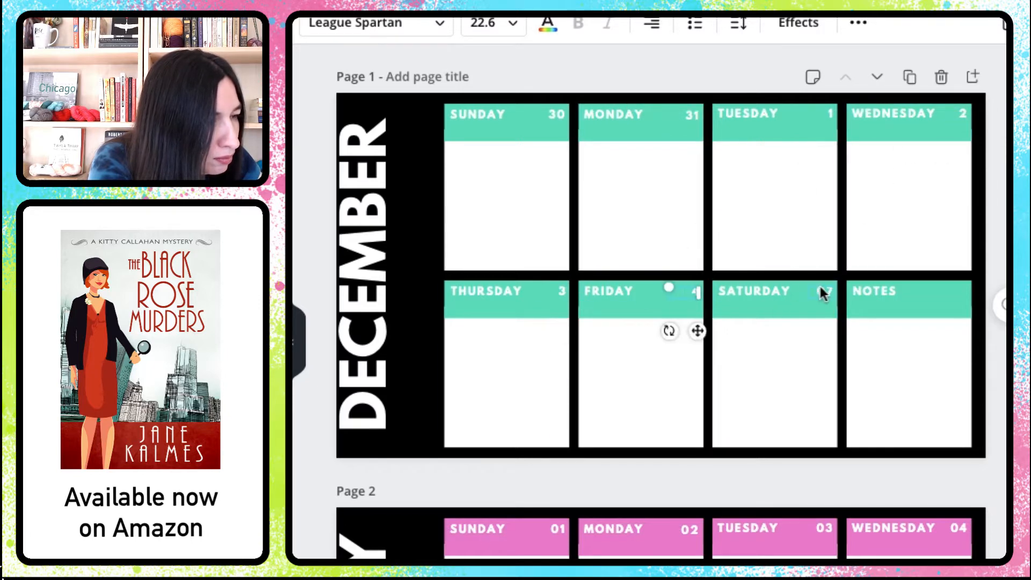
pyautogui.doubleClick(825, 290)
pyautogui.write('5')
pyautogui.click(848, 331)
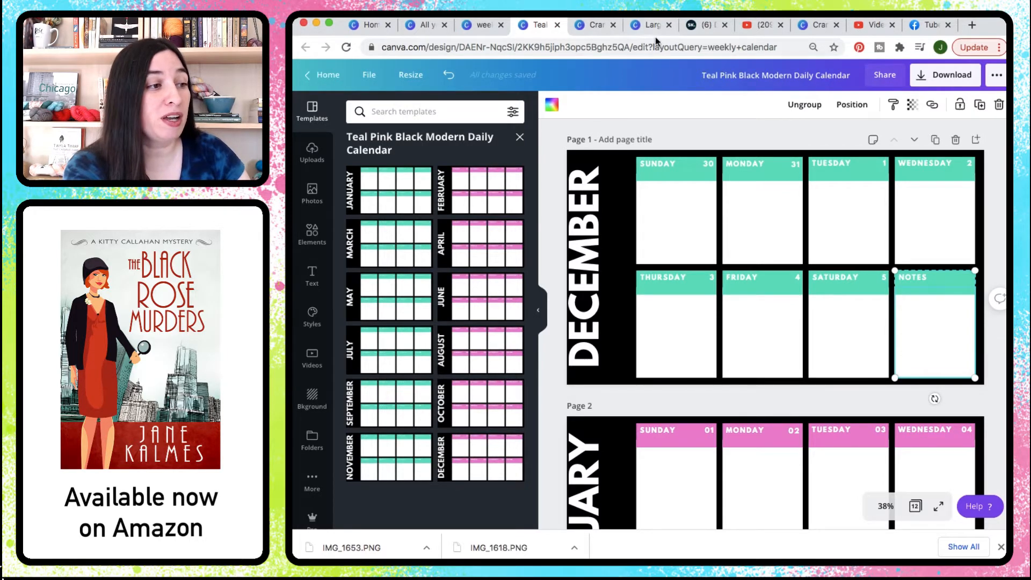
# Step: Switch to the Pexels website and search for "italian renaissance"
pyautogui.click(592, 27)
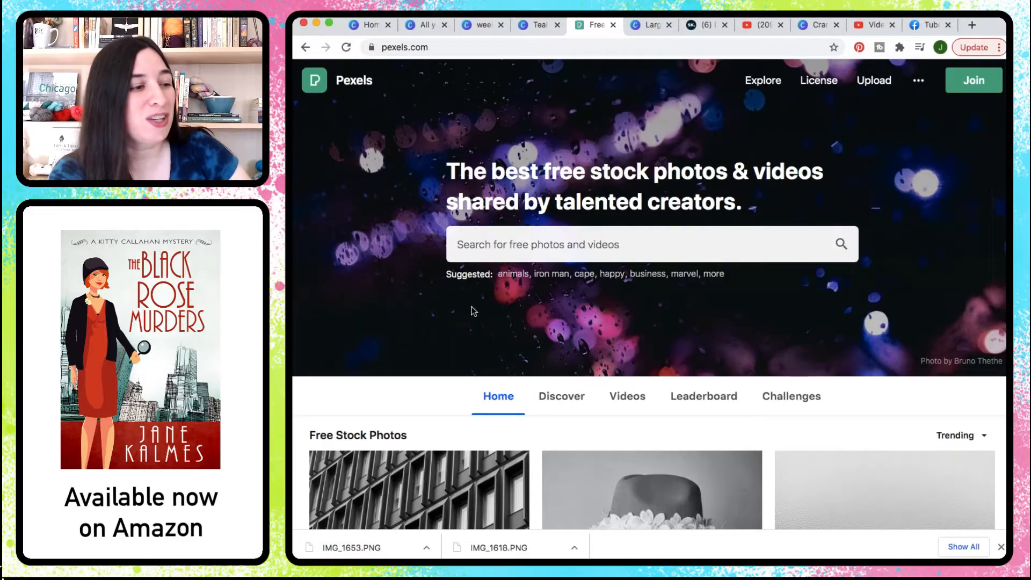
pyautogui.click(545, 245)
pyautogui.write('ita')
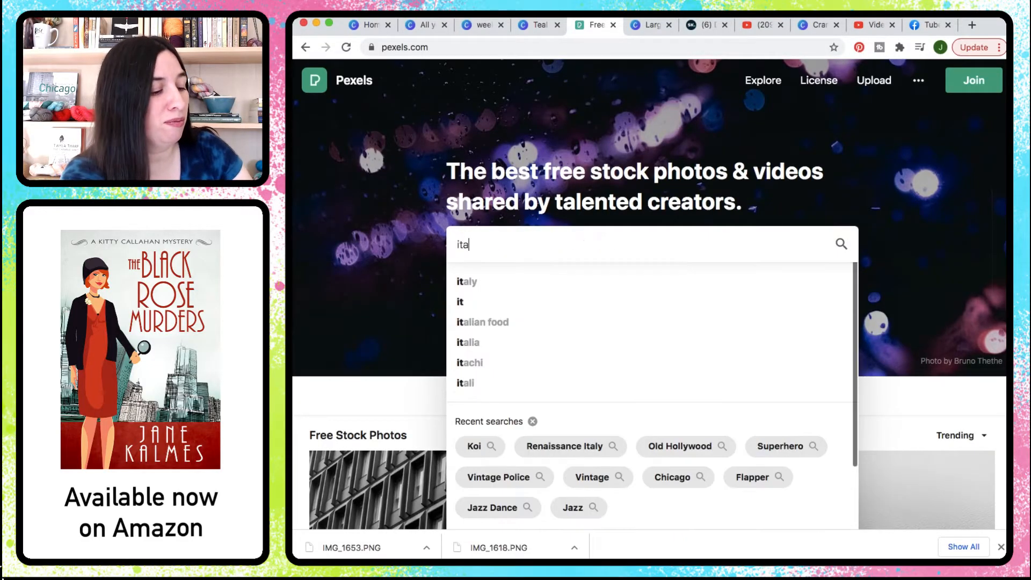
pyautogui.write('lian renaissance')
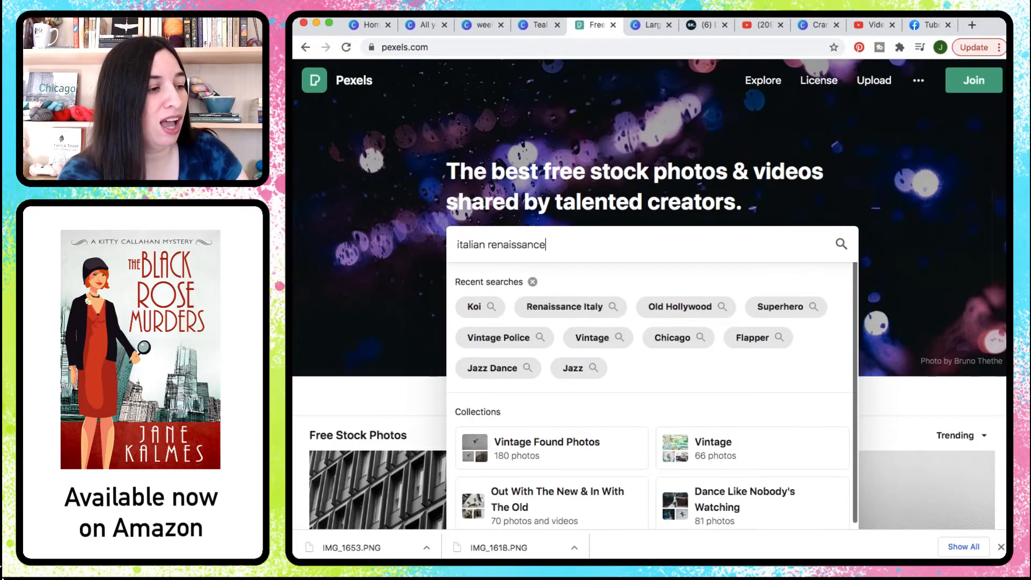
pyautogui.press('Return')
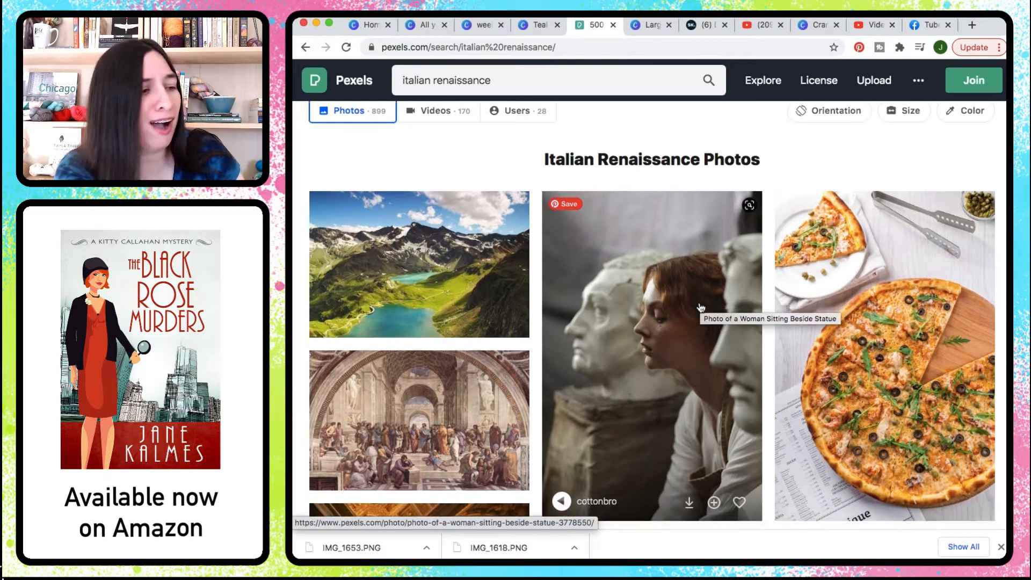
# Step: Browse the search results and download the photo of the brown-domed cathedral overlooking the city, dismissing the thank-you dialog
pyautogui.scroll(-3, 701, 307)
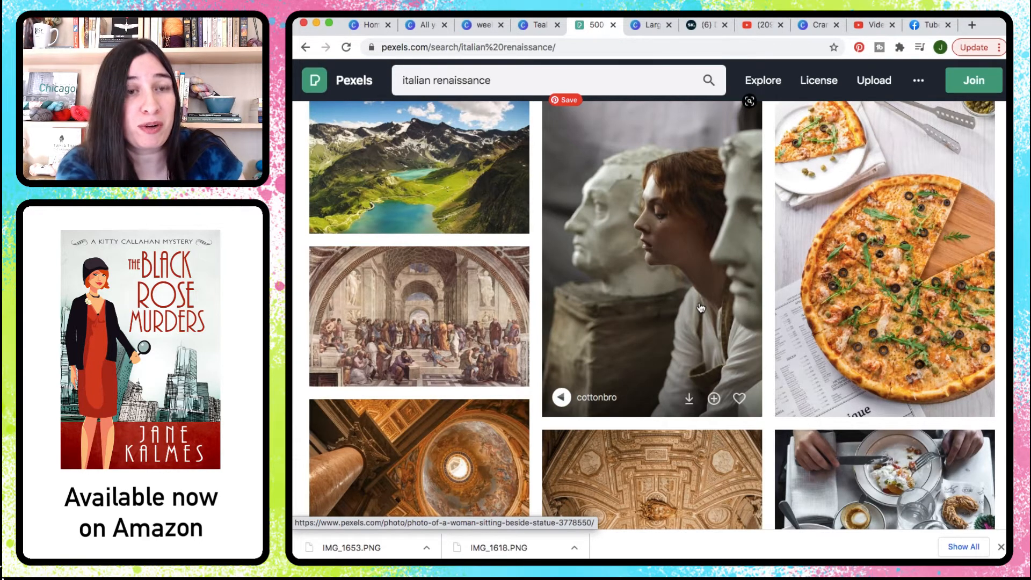
pyautogui.scroll(-4, 701, 307)
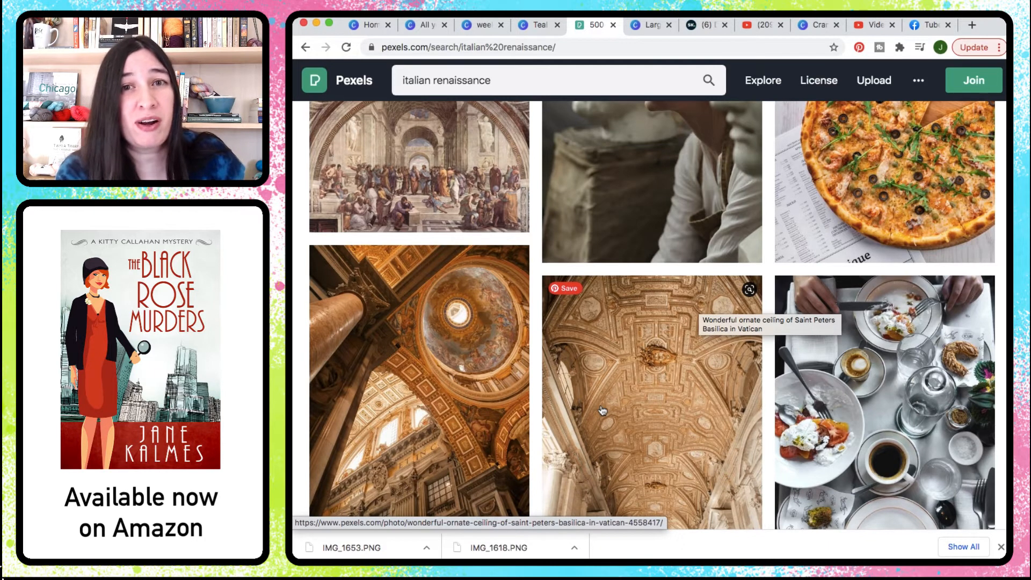
pyautogui.scroll(-10, 602, 410)
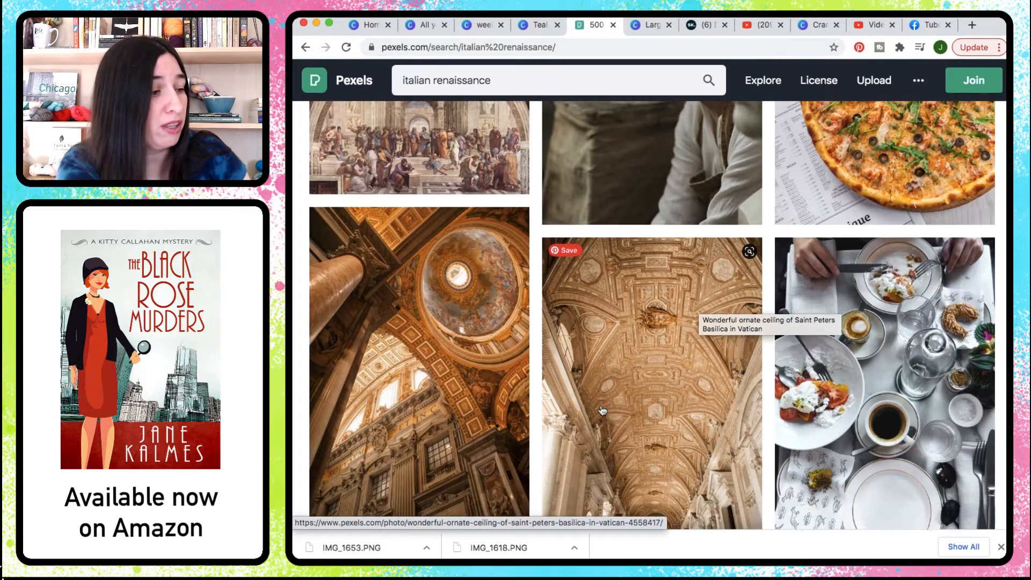
pyautogui.scroll(-10, 602, 410)
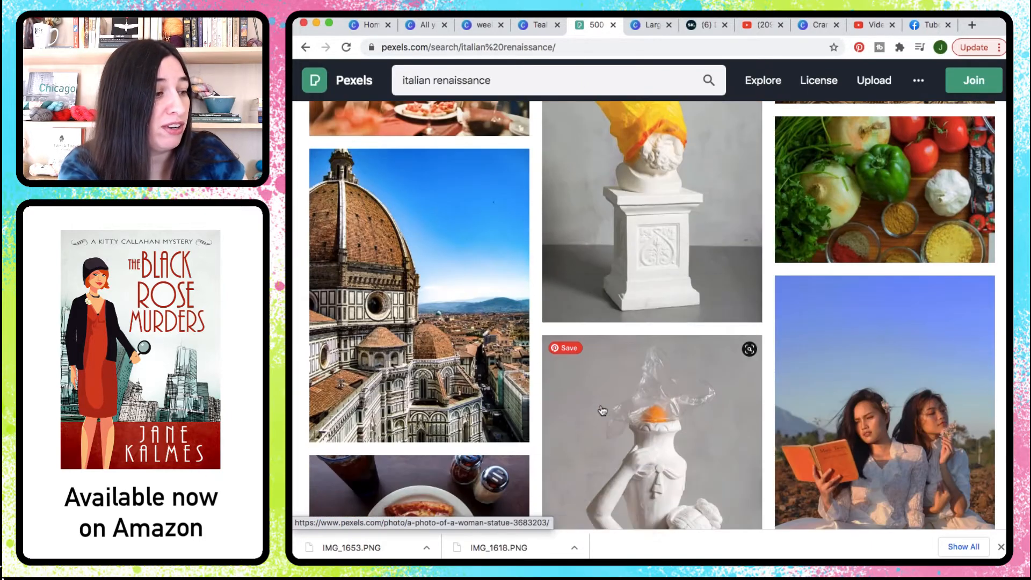
pyautogui.moveTo(462, 282)
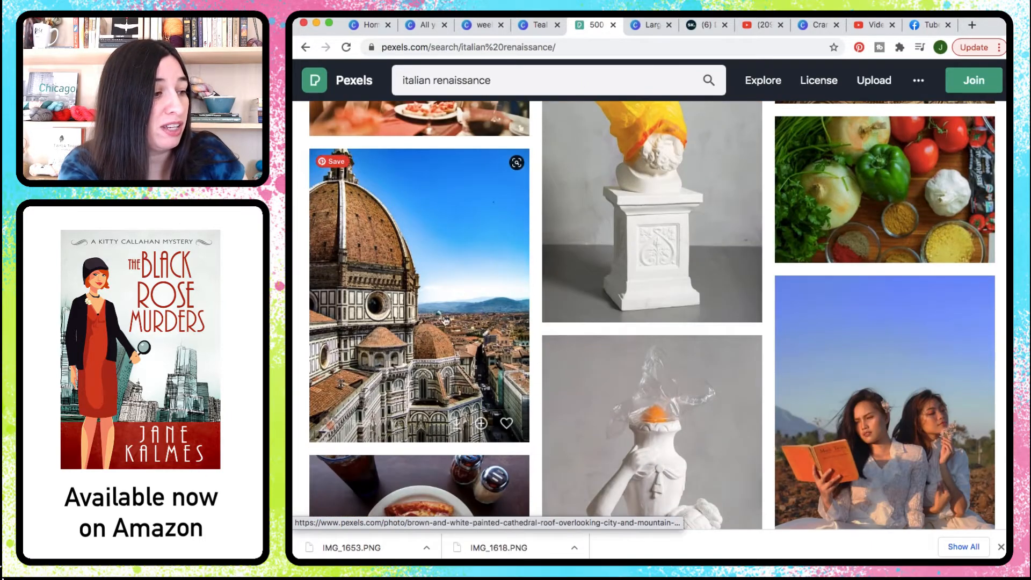
pyautogui.click(455, 424)
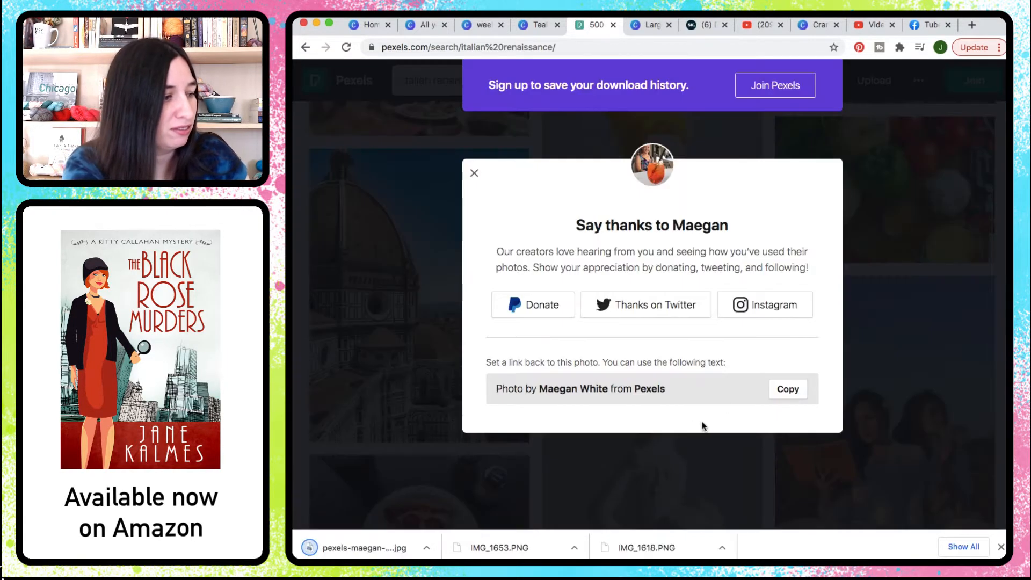
pyautogui.click(454, 346)
# Step: Download the photo of the white-domed basilica beside the Venice canal and close the thank-you dialog
pyautogui.scroll(-20, 454, 346)
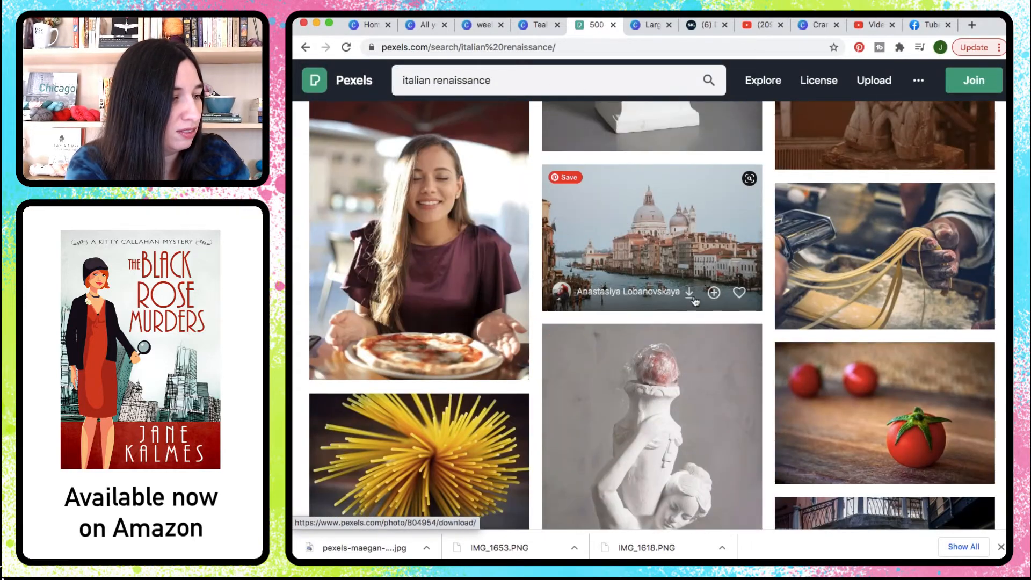
pyautogui.click(689, 293)
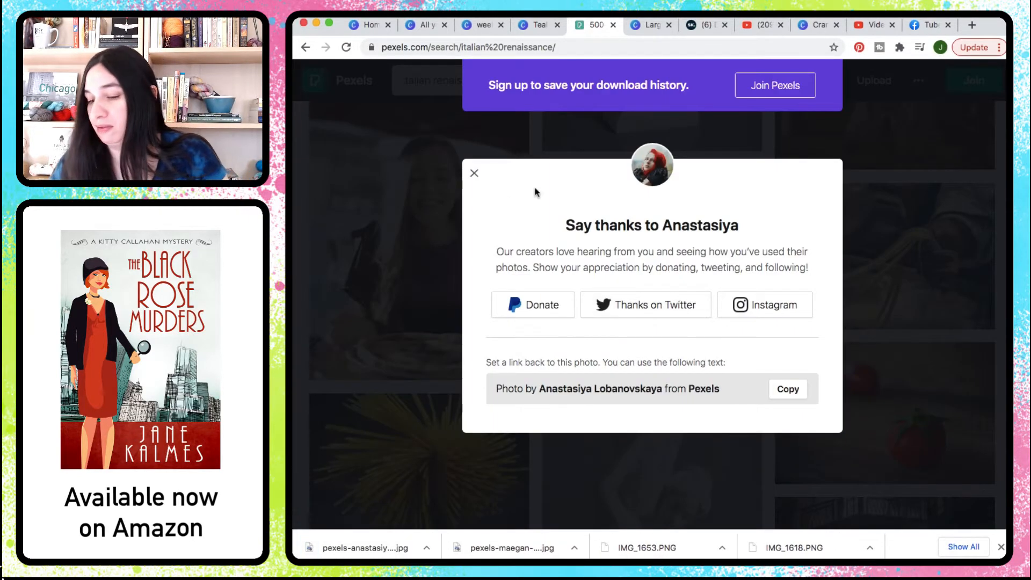
pyautogui.click(474, 172)
pyautogui.scroll(-3, 752, 268)
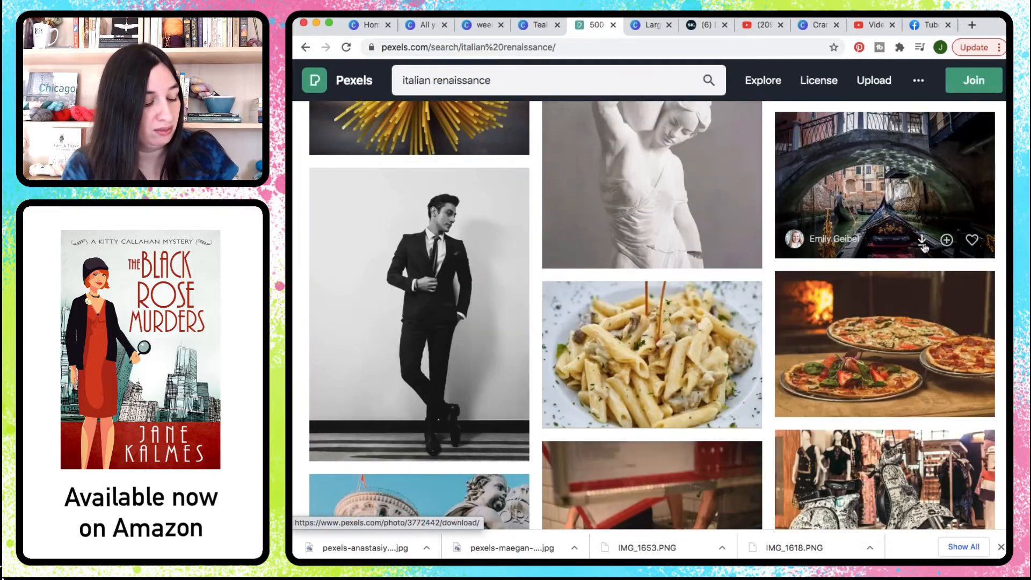
pyautogui.scroll(-6, 896, 215)
pyautogui.scroll(3, 913, 344)
pyautogui.scroll(-3, 918, 344)
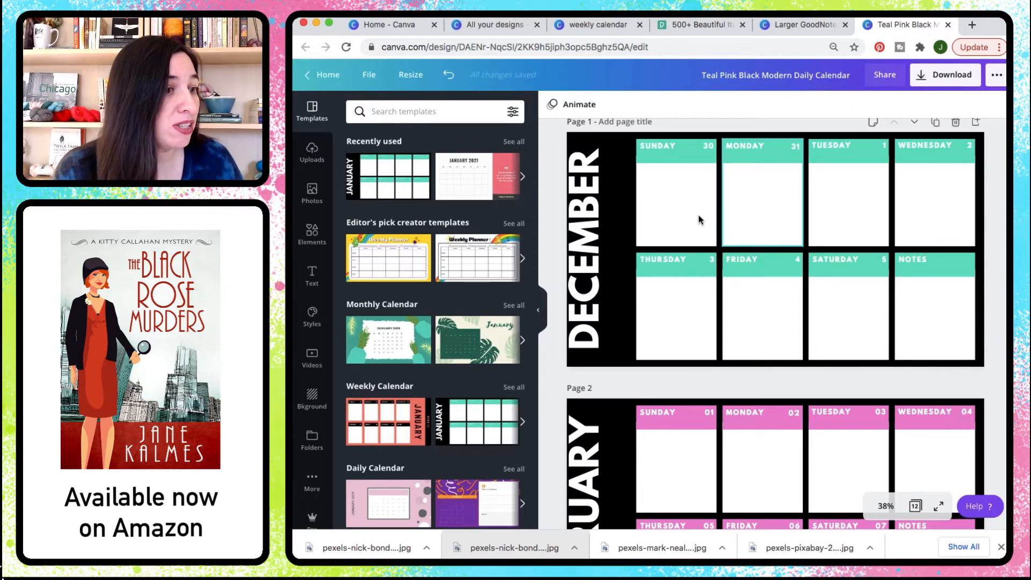
# Step: Upload the downloaded pexels-pixabay photo to the calendar design's image uploads in Canva
pyautogui.click(315, 159)
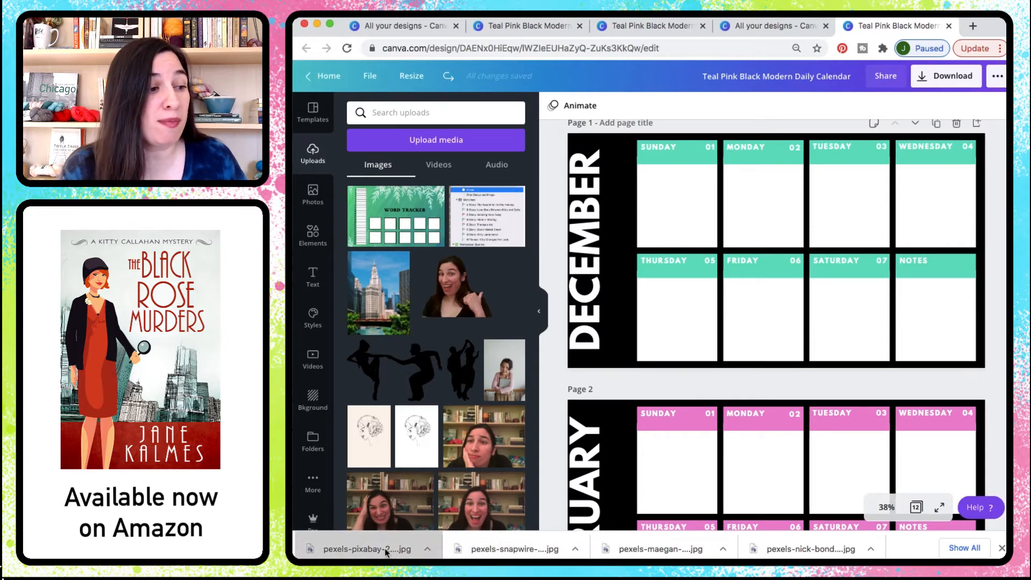
pyautogui.moveTo(385, 550); pyautogui.dragTo(422, 273)
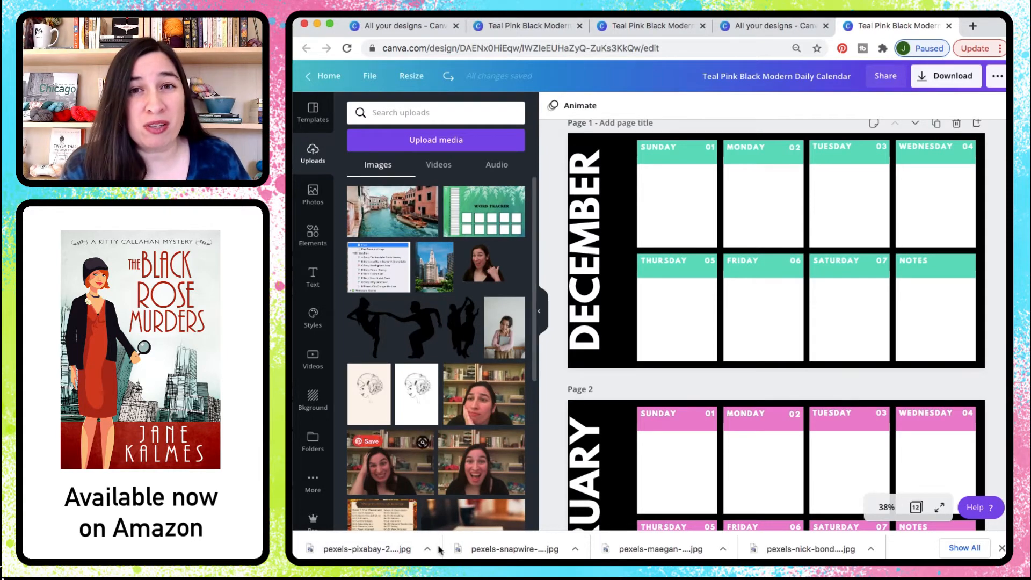
# Step: In Finder, search for "pexels" and upload the files from pexels-pixabay-208701 (1).jpg through pexels-splitshire-1562 (1).jpg to Canva
pyautogui.click(477, 543)
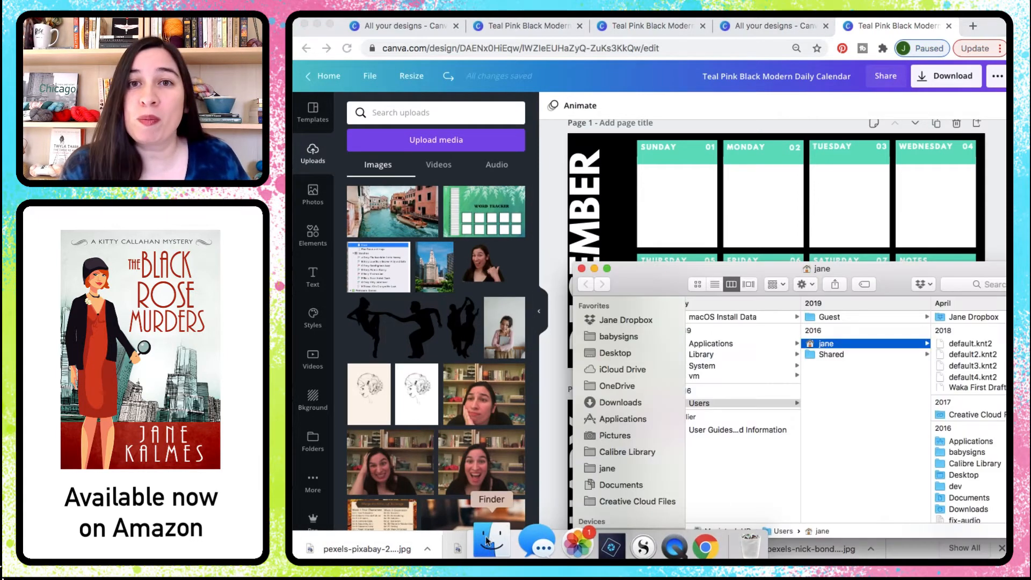
pyautogui.click(988, 285)
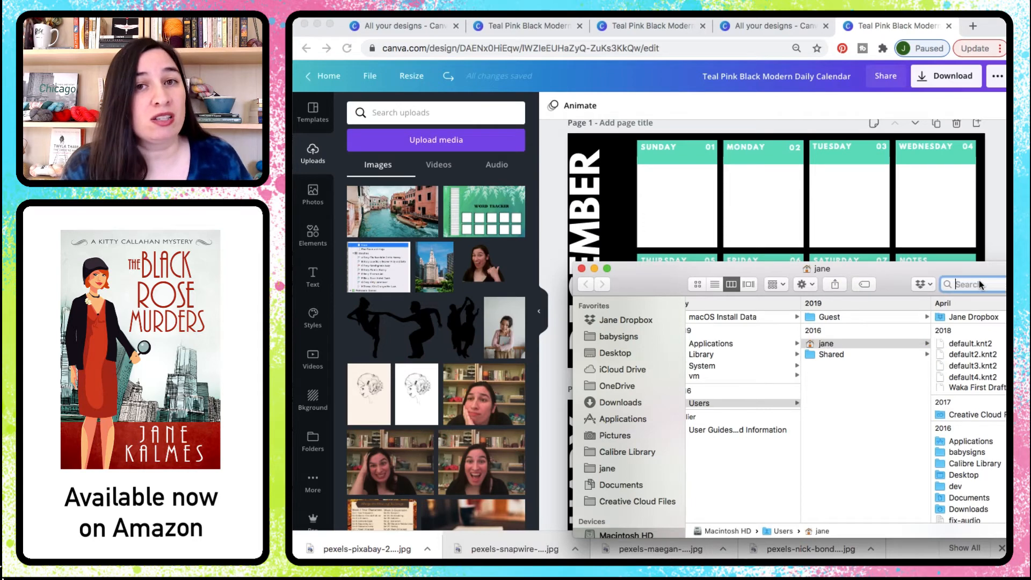
pyautogui.write('pexels')
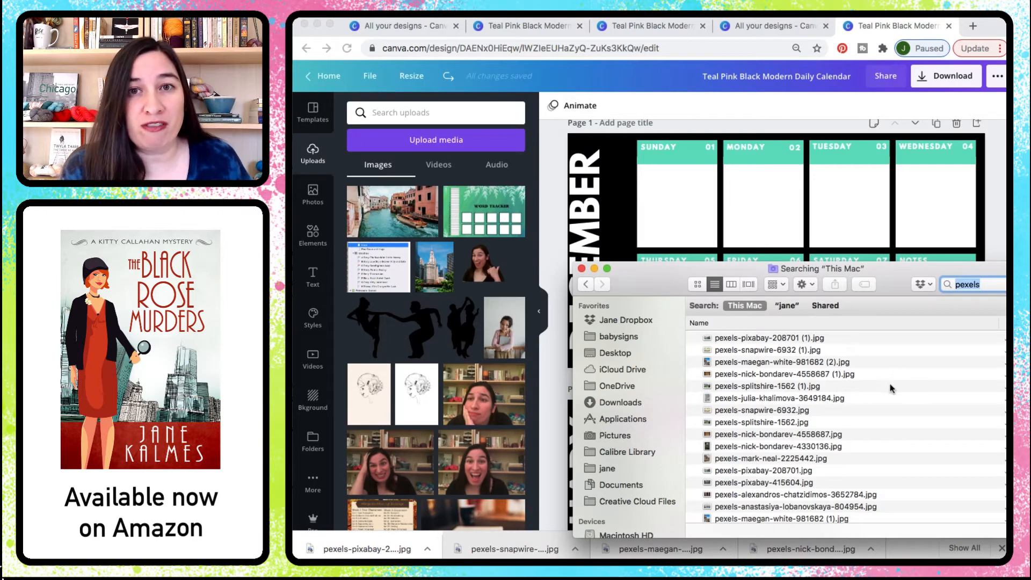
pyautogui.click(757, 339)
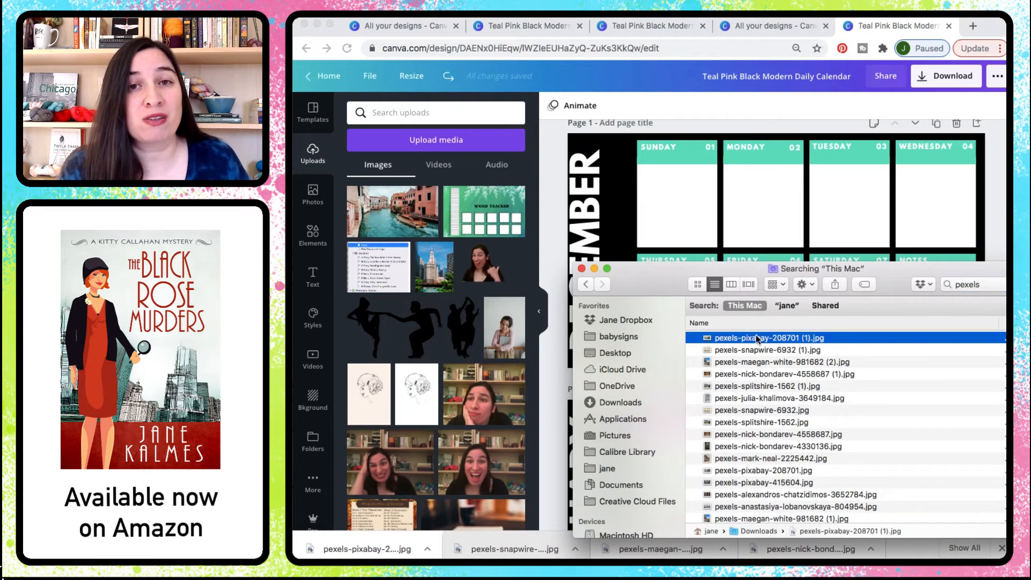
pyautogui.keyDown('shift'); pyautogui.click(759, 387); pyautogui.keyUp('shift')
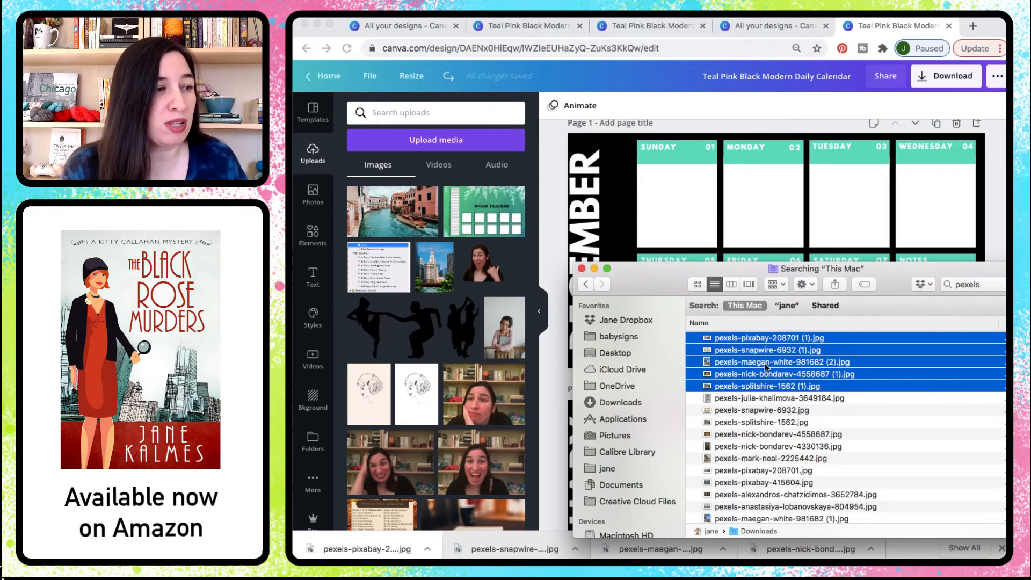
pyautogui.moveTo(766, 367); pyautogui.dragTo(461, 257)
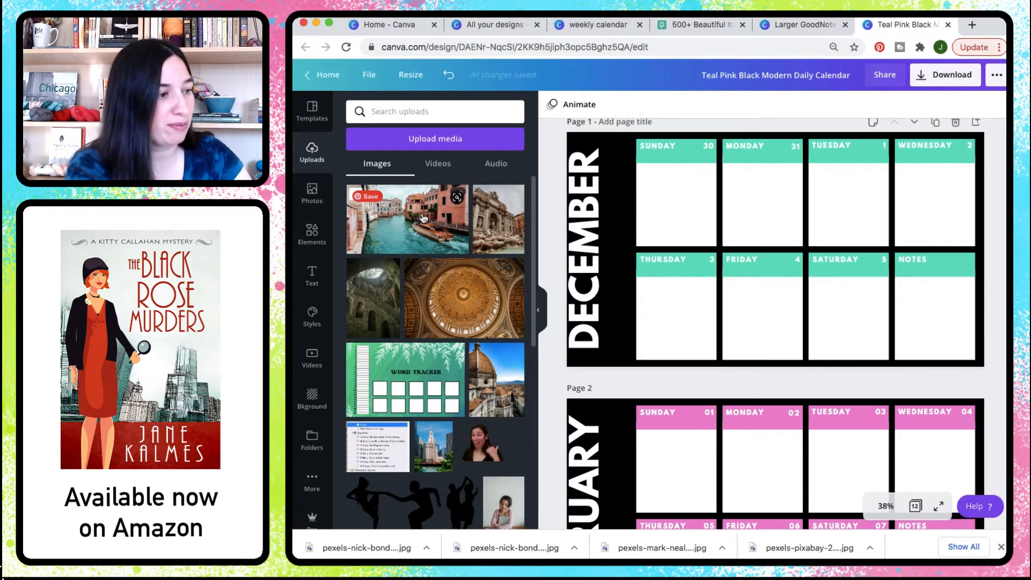
# Step: Place the uploaded Venice canal photo with the boat on page 1 and enlarge it to cover the whole page
pyautogui.moveTo(423, 218); pyautogui.dragTo(757, 281)
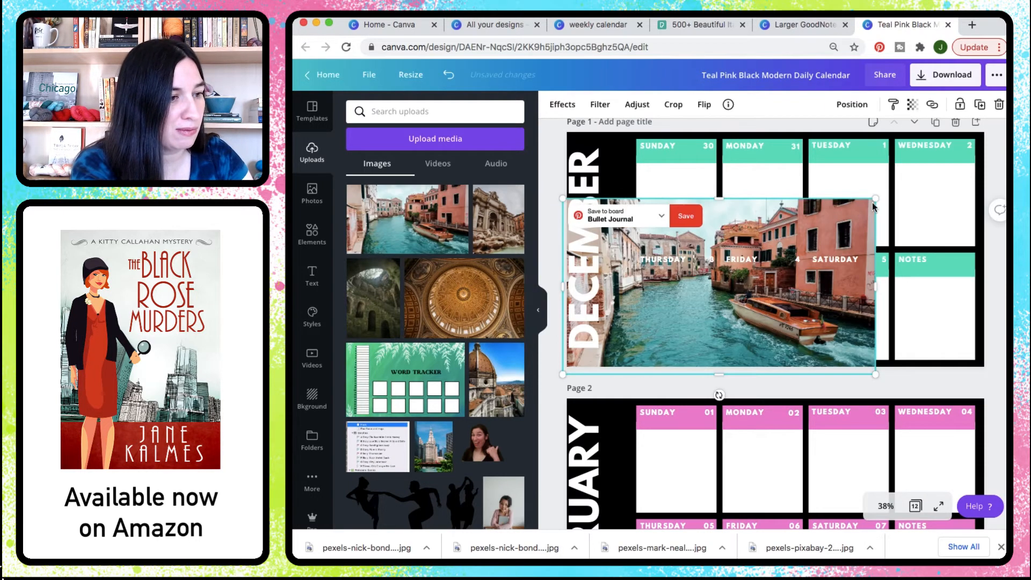
pyautogui.moveTo(874, 200); pyautogui.dragTo(994, 131)
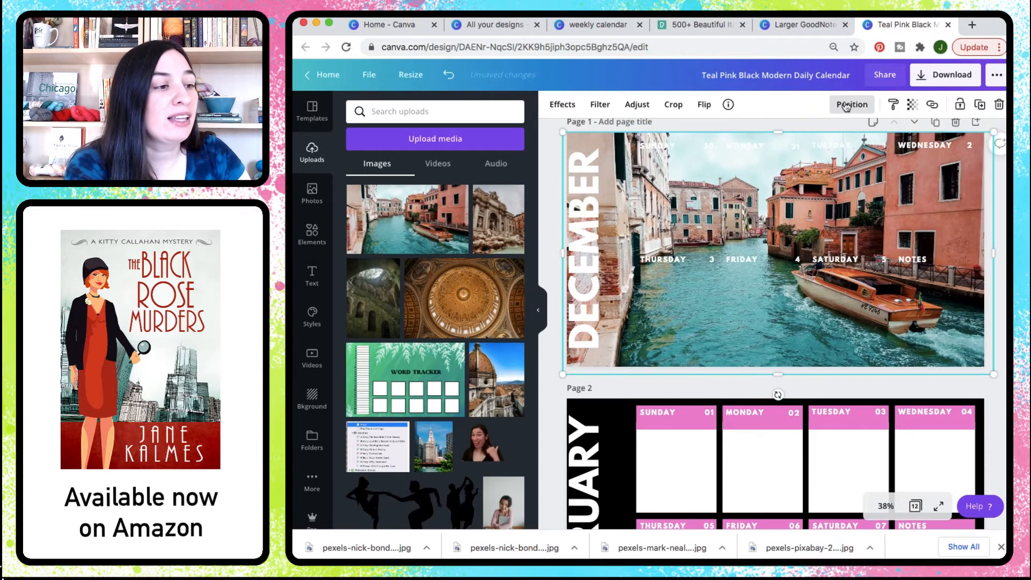
# Step: Send the Venice canal photo behind the calendar grid on page 1 and move it down, uncovering the upper part of the page
pyautogui.click(846, 107)
pyautogui.click(807, 162)
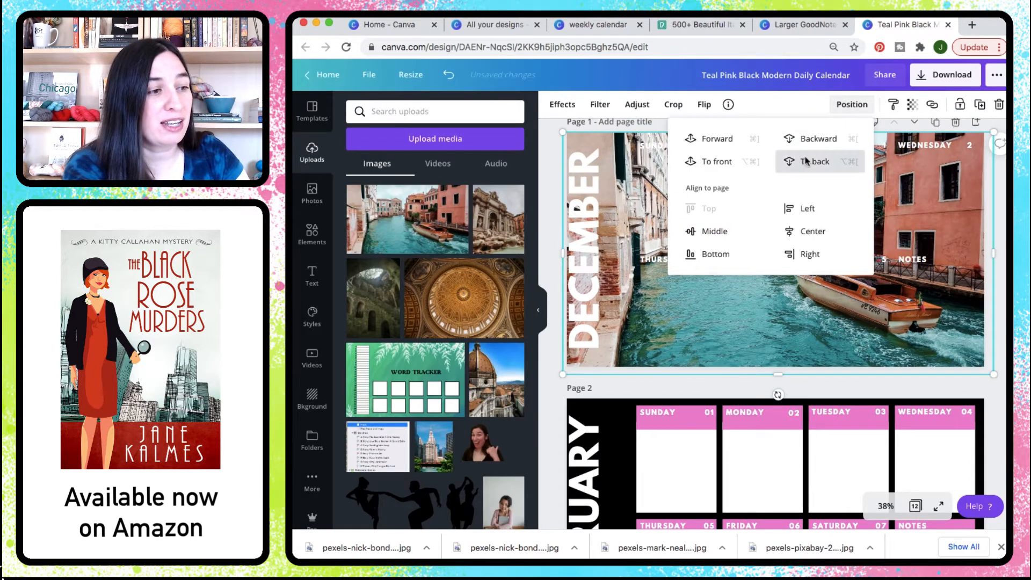
pyautogui.click(603, 318)
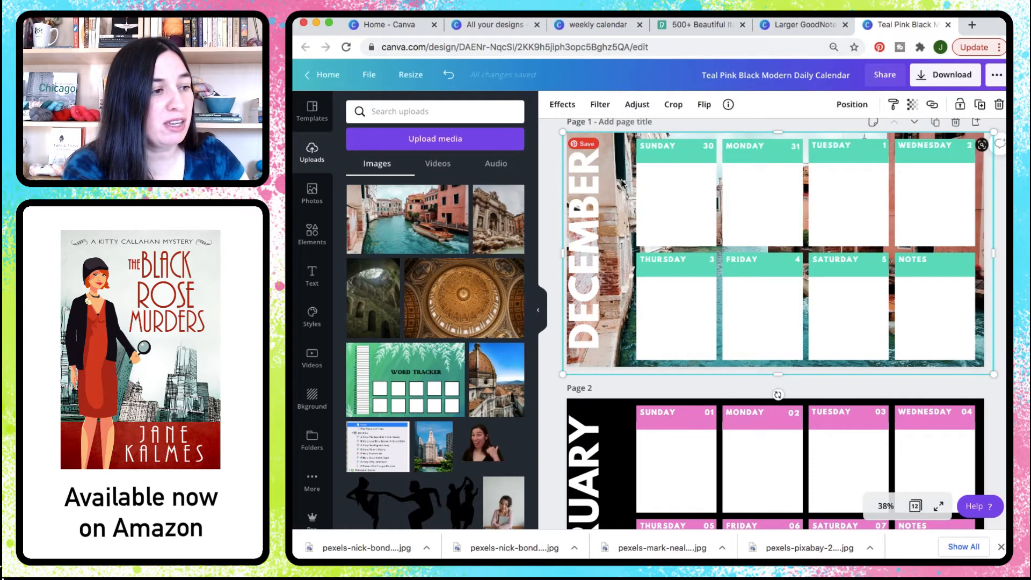
pyautogui.moveTo(624, 182); pyautogui.dragTo(627, 182)
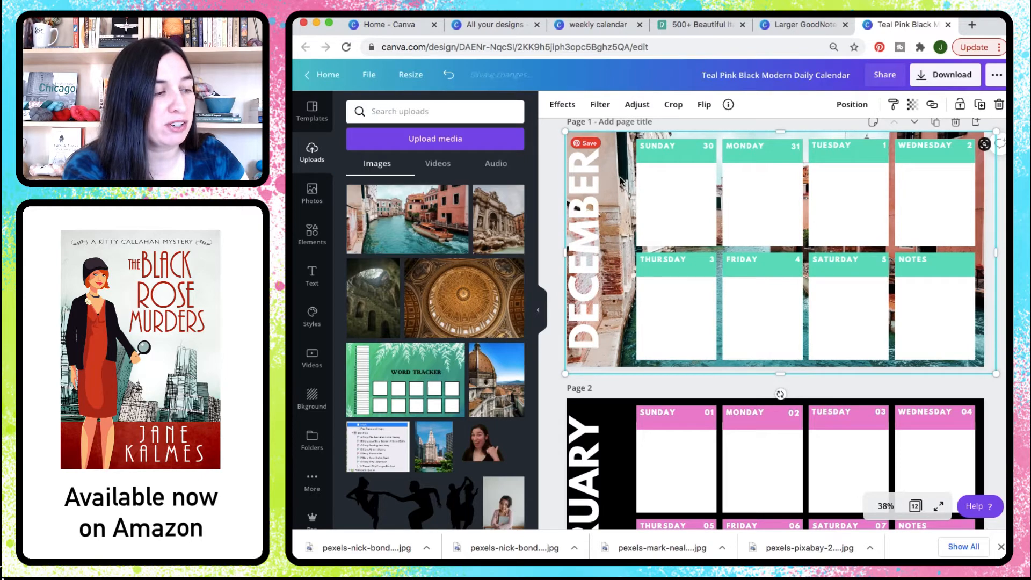
pyautogui.moveTo(581, 306); pyautogui.dragTo(537, 466)
pyautogui.click(650, 147)
pyautogui.moveTo(637, 140); pyautogui.dragTo(704, 179)
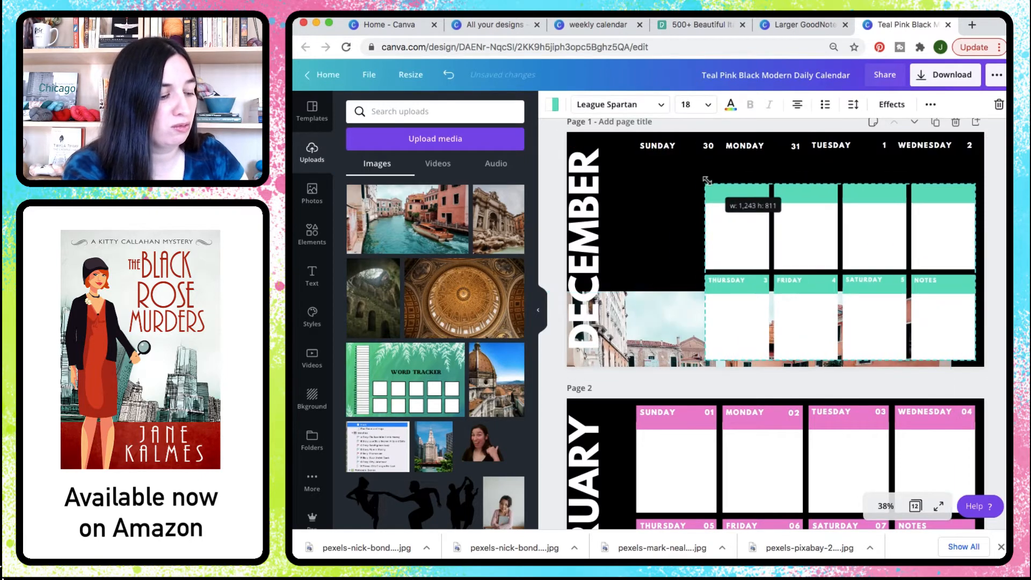
pyautogui.press('super+z')
# Step: Scale down the whole grid of day boxes with its labels on page 1, keeping it toward the page's lower right corner
pyautogui.click(623, 144)
pyautogui.click(639, 149)
pyautogui.moveTo(637, 137); pyautogui.dragTo(757, 202)
pyautogui.click(723, 231)
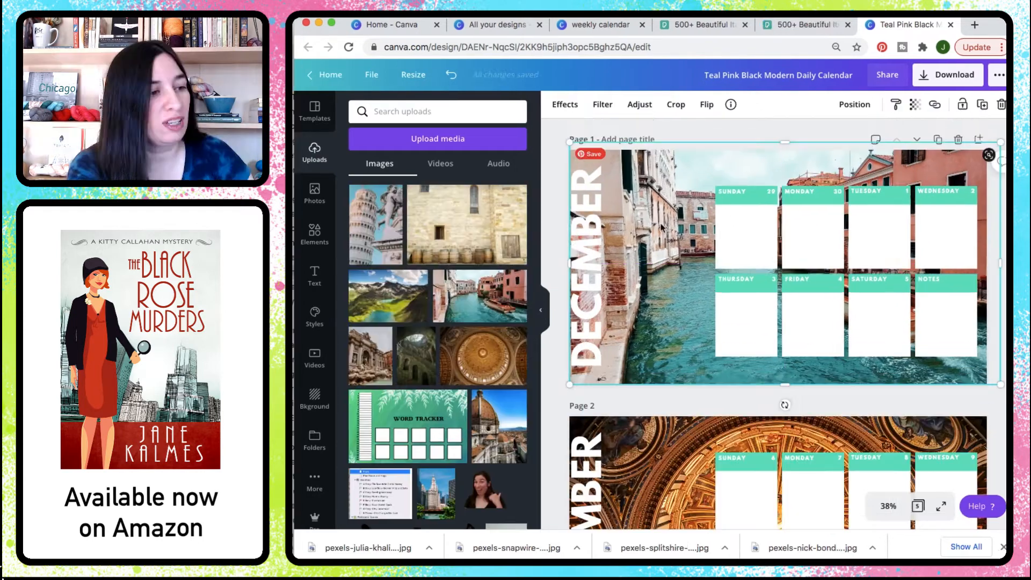
# Step: Examine the background photos, grid placement and dates on all five December pages
pyautogui.scroll(-2, 660, 223)
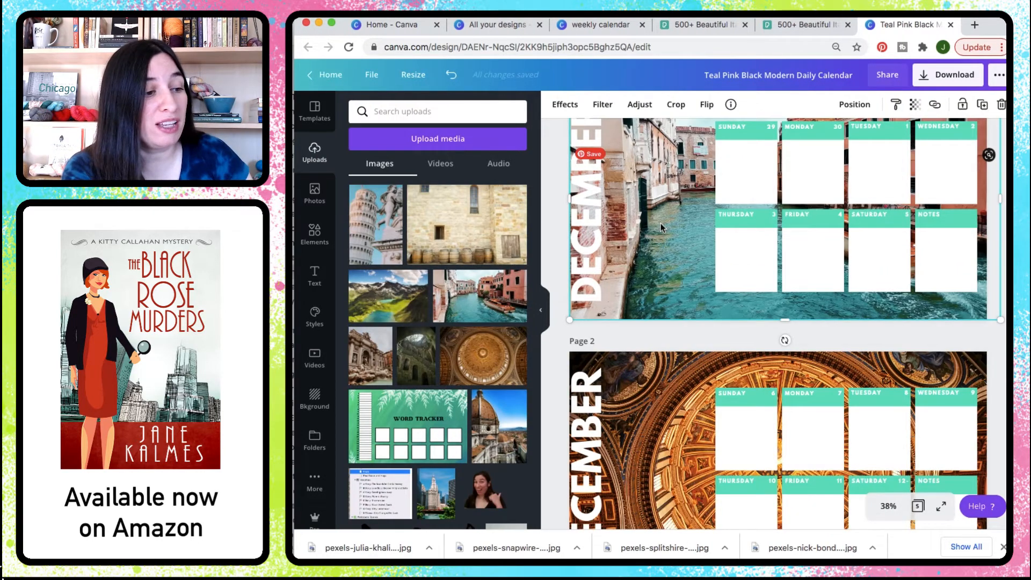
pyautogui.scroll(-5, 661, 223)
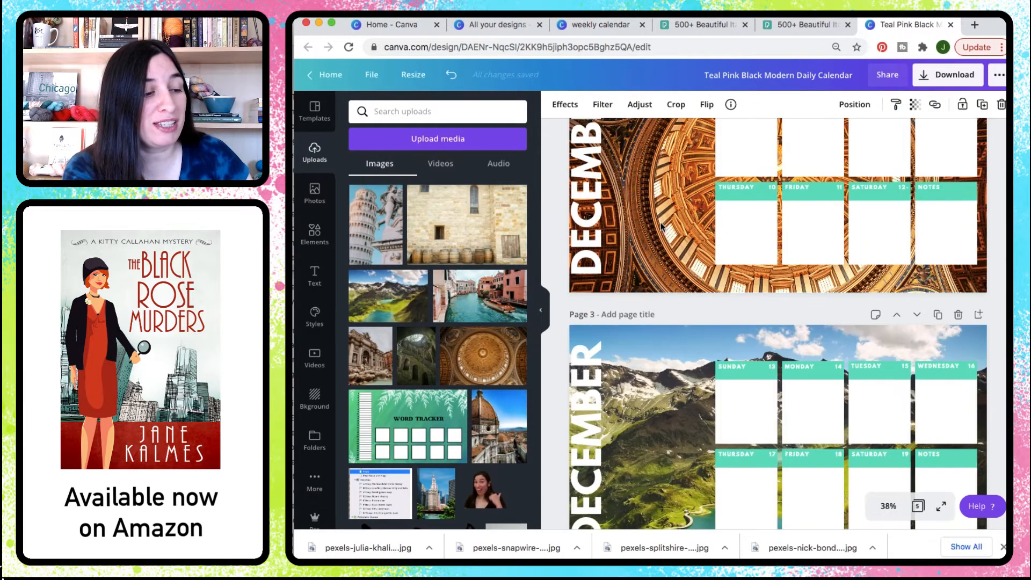
pyautogui.scroll(-6, 661, 227)
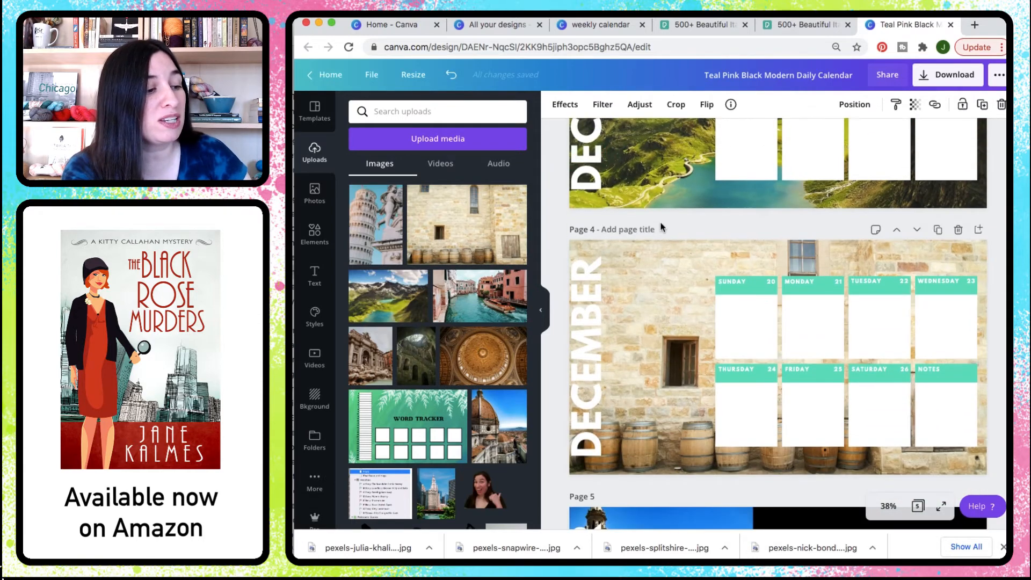
pyautogui.scroll(-4, 662, 227)
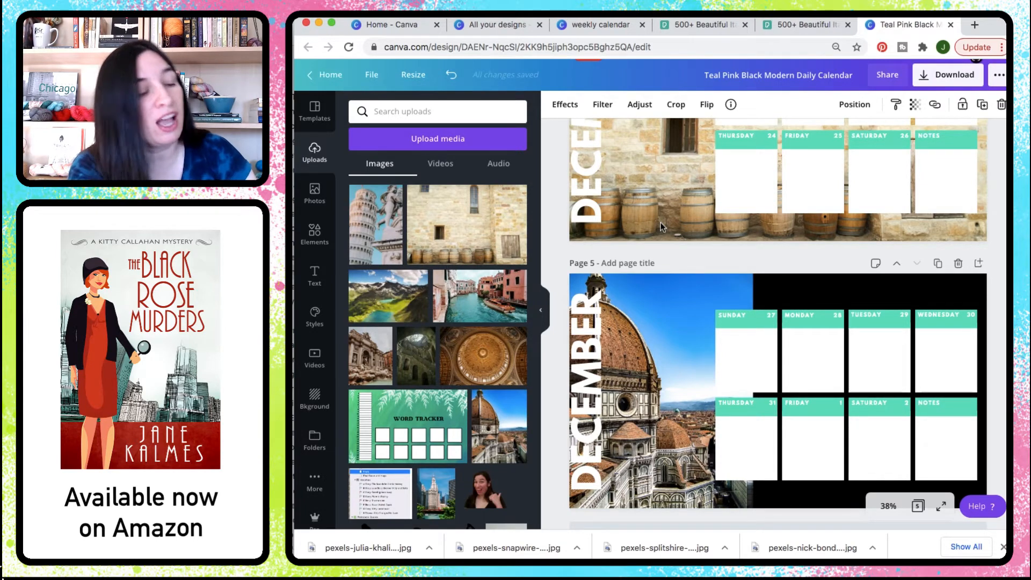
pyautogui.scroll(8, 661, 227)
pyautogui.scroll(7, 661, 227)
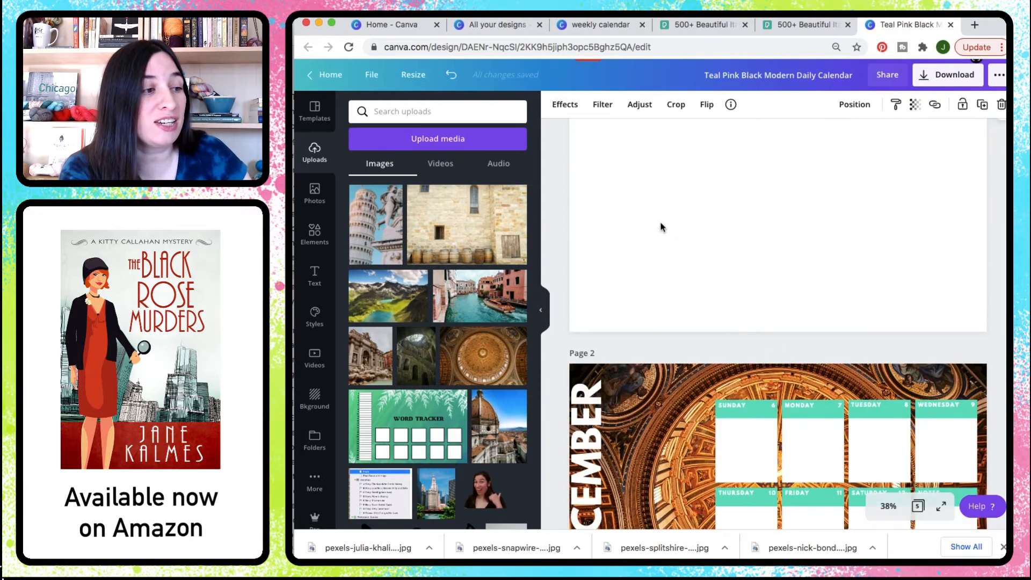
pyautogui.scroll(2, 662, 227)
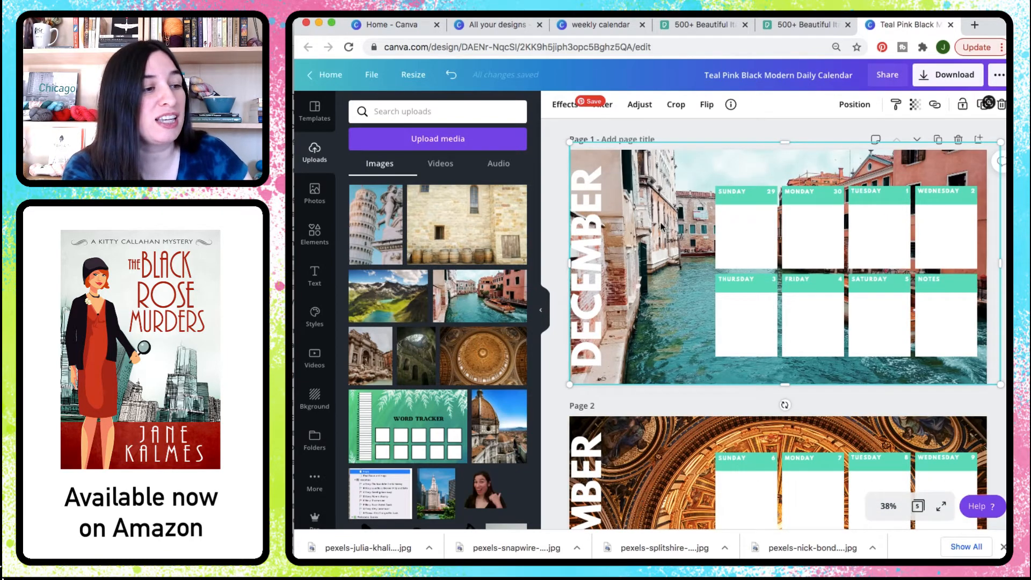
pyautogui.scroll(-9, 662, 227)
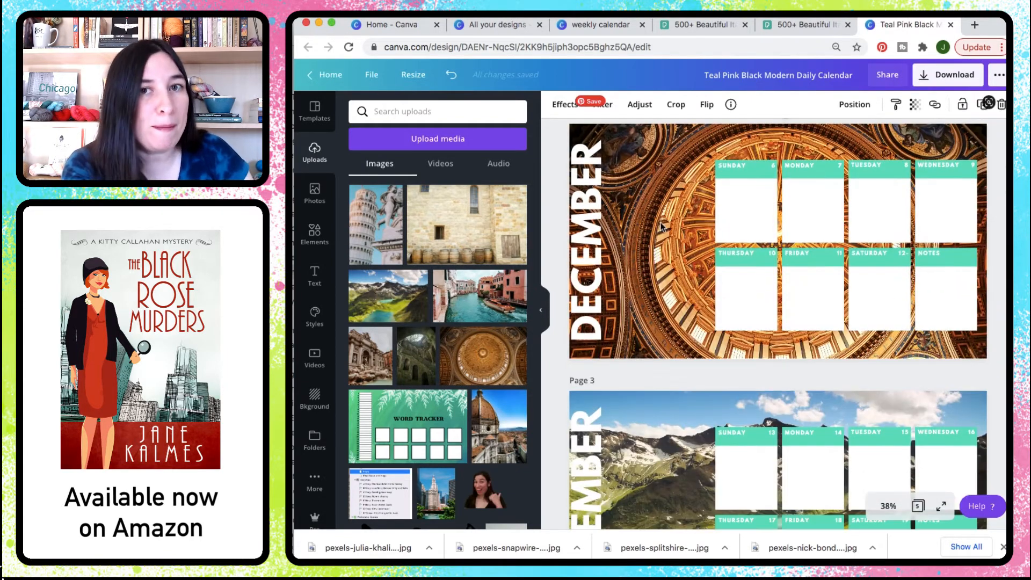
pyautogui.scroll(-8, 662, 227)
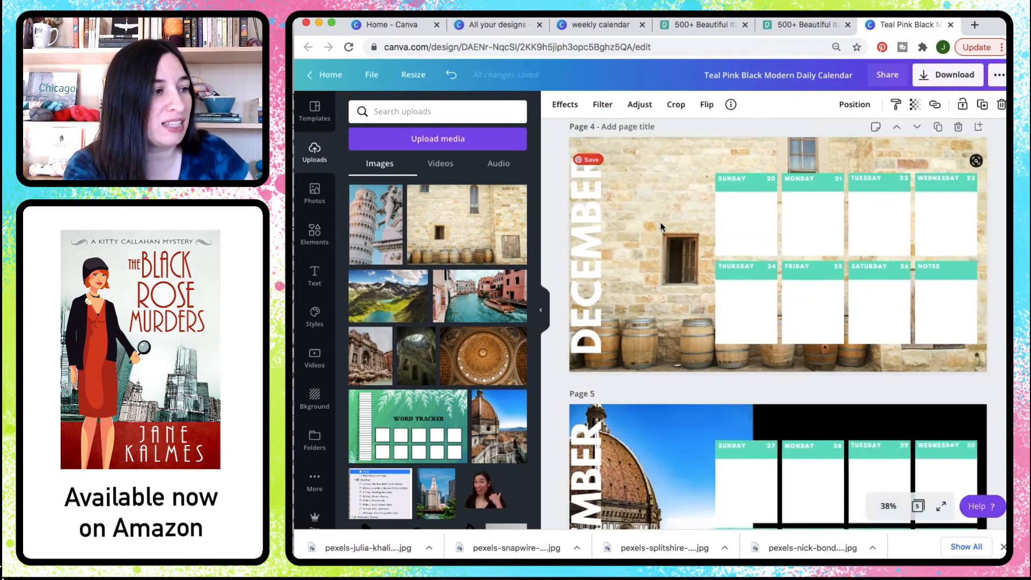
# Step: Try the Festive filter and then the Street filter on page 4's stone wall and barrels photo
pyautogui.hotkey('ctrl', 'z')
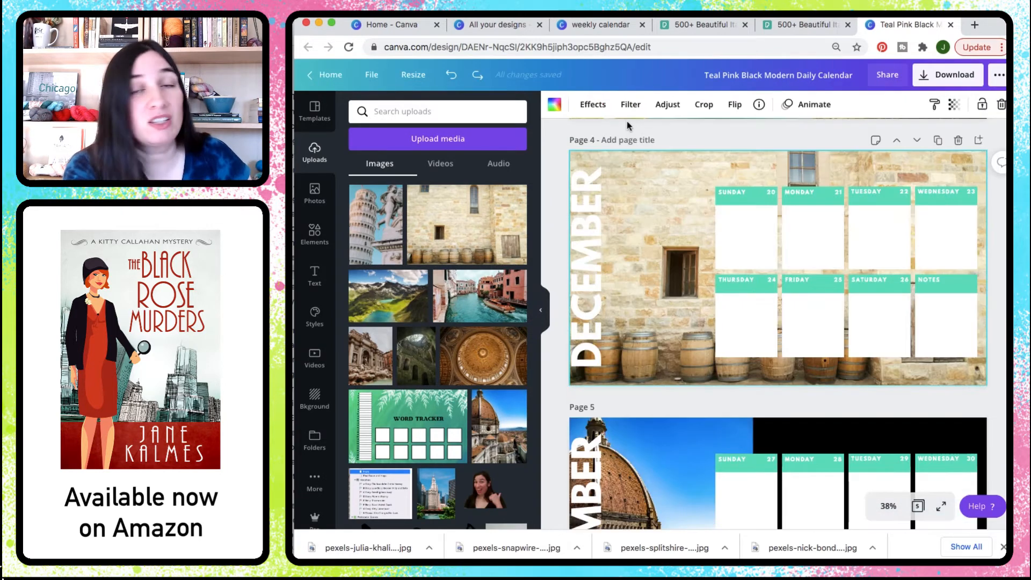
pyautogui.click(631, 110)
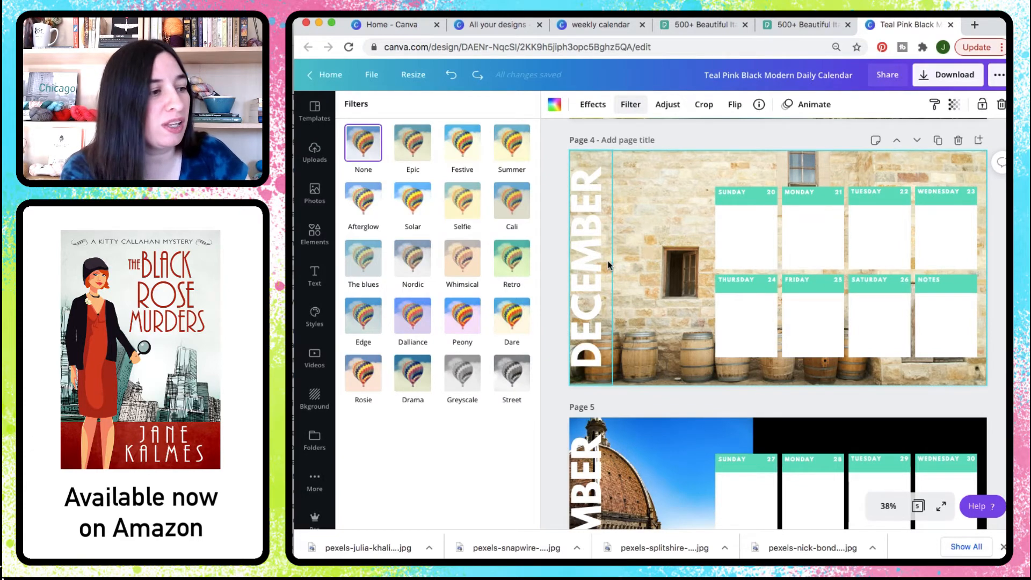
pyautogui.click(464, 143)
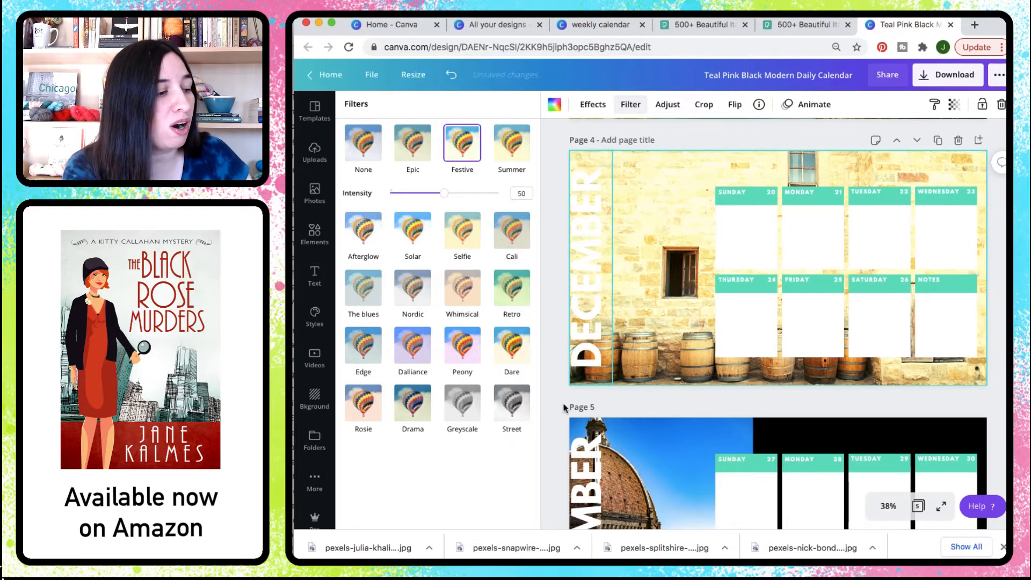
pyautogui.click(463, 410)
pyautogui.click(510, 376)
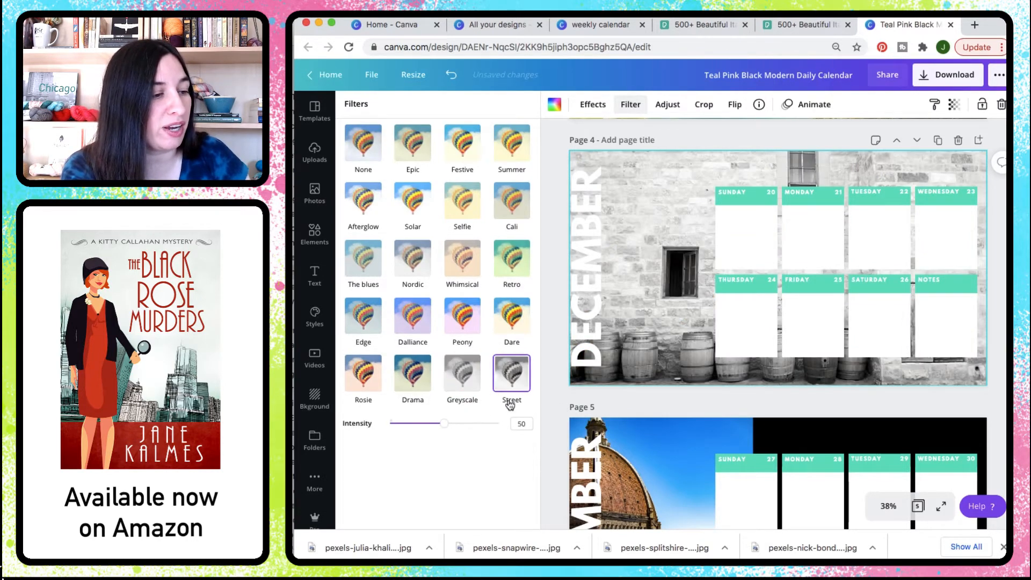
# Step: Apply the Street filter to page 5's cathedral dome photo and page 3's mountain lake photo
pyautogui.scroll(-4, 666, 357)
pyautogui.click(662, 375)
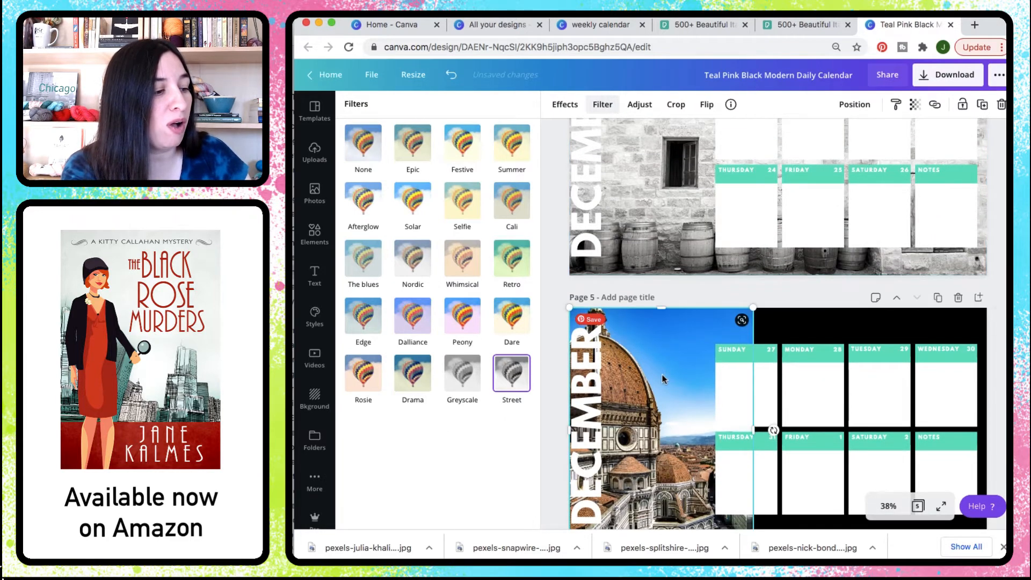
pyautogui.click(503, 387)
pyautogui.scroll(3, 678, 309)
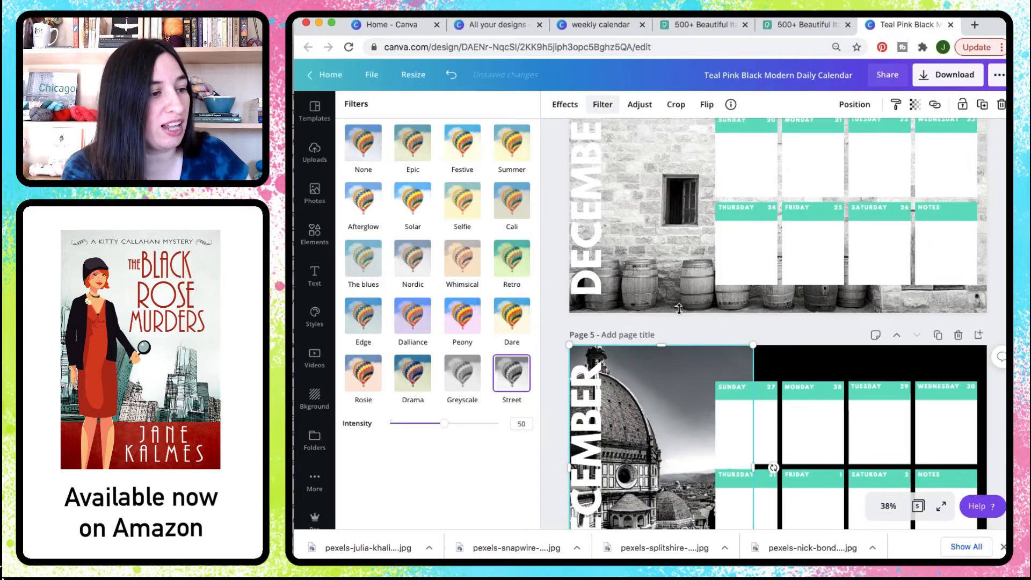
pyautogui.scroll(5, 679, 309)
pyautogui.click(643, 197)
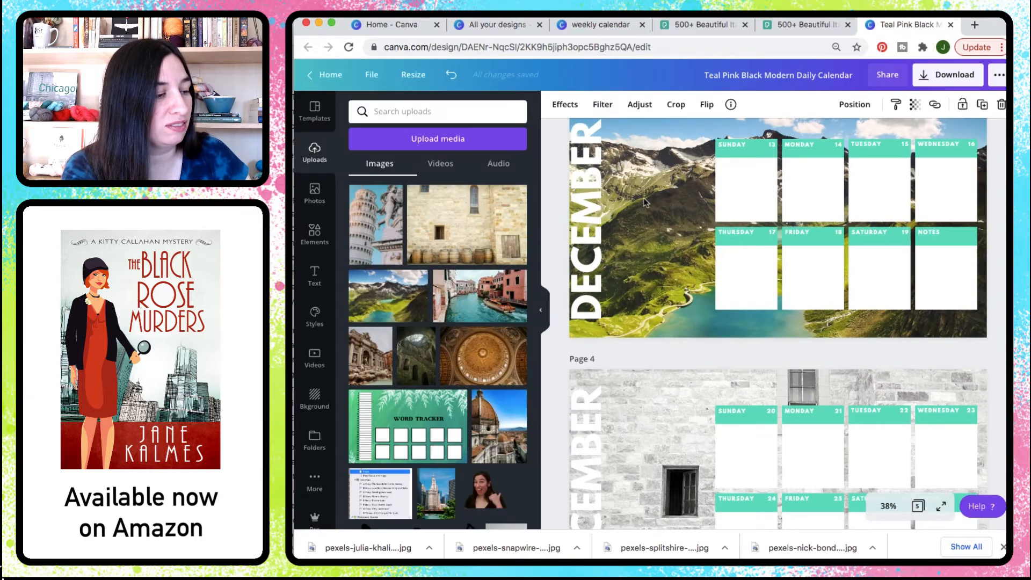
pyautogui.click(510, 375)
# Step: Apply the Street filter to page 2's ornate dome ceiling photo and page 1's Venice canal photo
pyautogui.scroll(4, 647, 277)
pyautogui.click(647, 217)
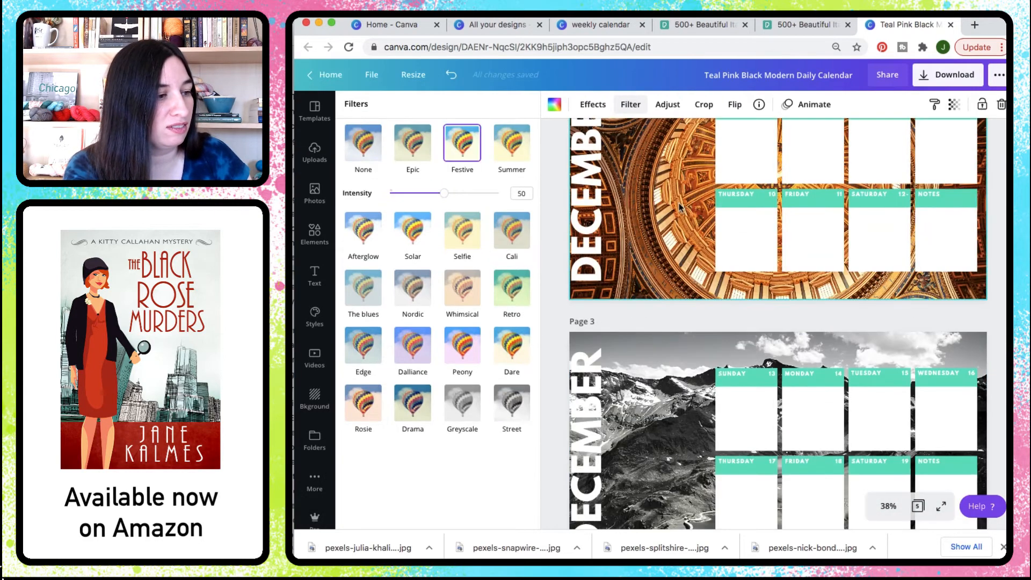
pyautogui.click(513, 400)
pyautogui.scroll(3, 646, 259)
pyautogui.click(666, 200)
pyautogui.click(510, 373)
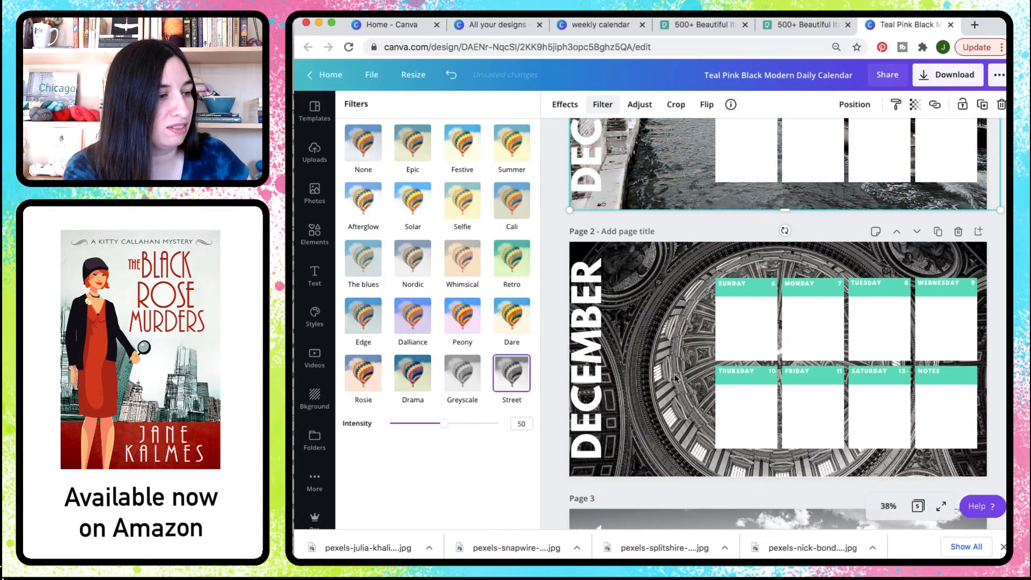
# Step: Review the black-and-white photos across the pages and undo the Street filters on all of them
pyautogui.scroll(3, 675, 375)
pyautogui.scroll(-2, 674, 379)
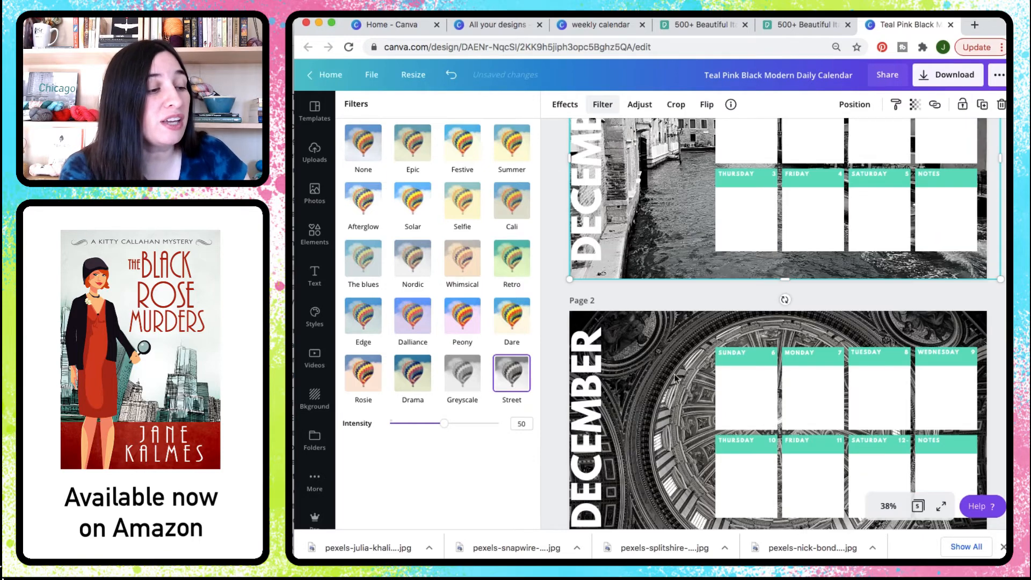
pyautogui.scroll(-10, 675, 377)
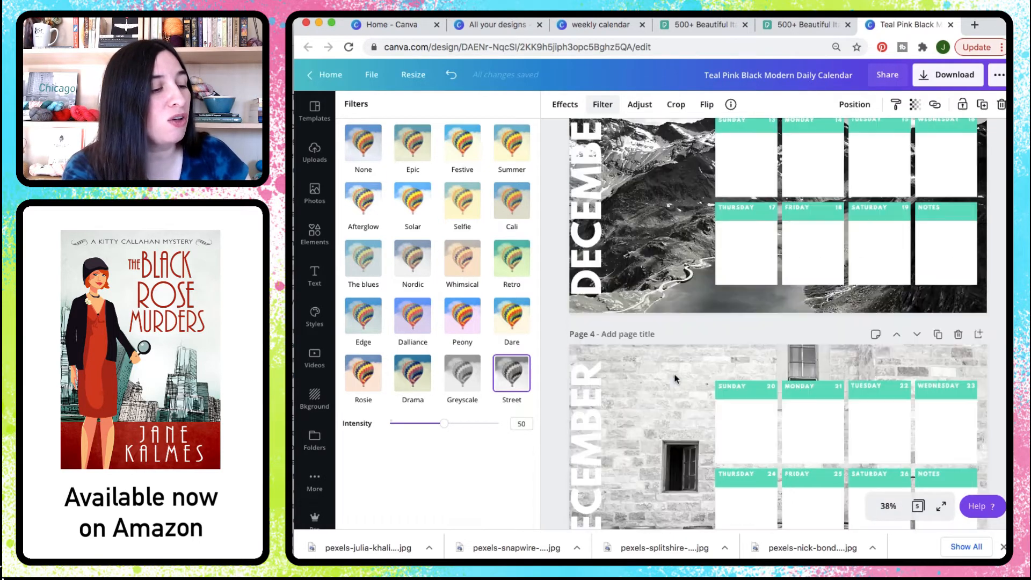
pyautogui.scroll(-3, 675, 377)
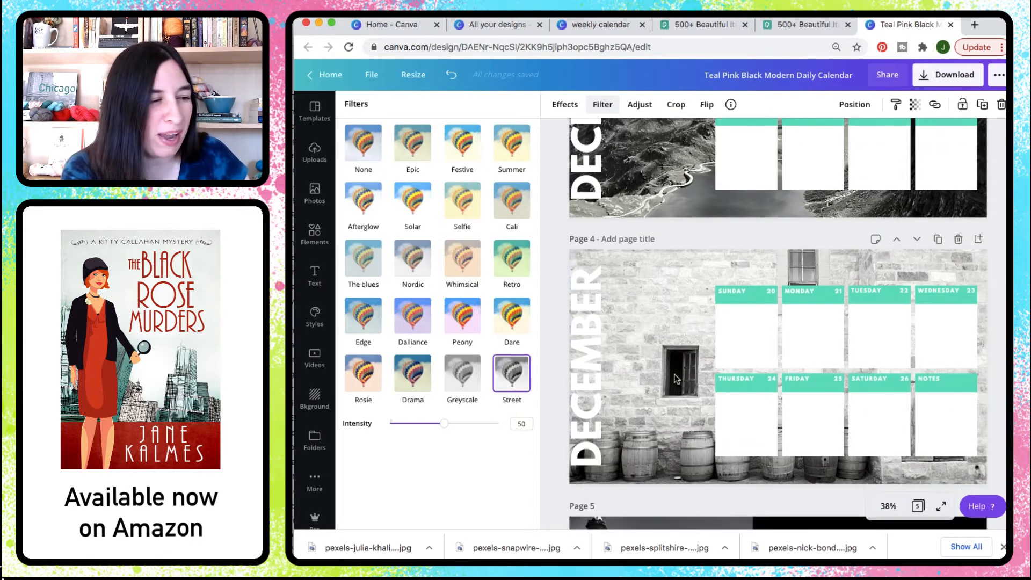
pyautogui.scroll(-6, 675, 378)
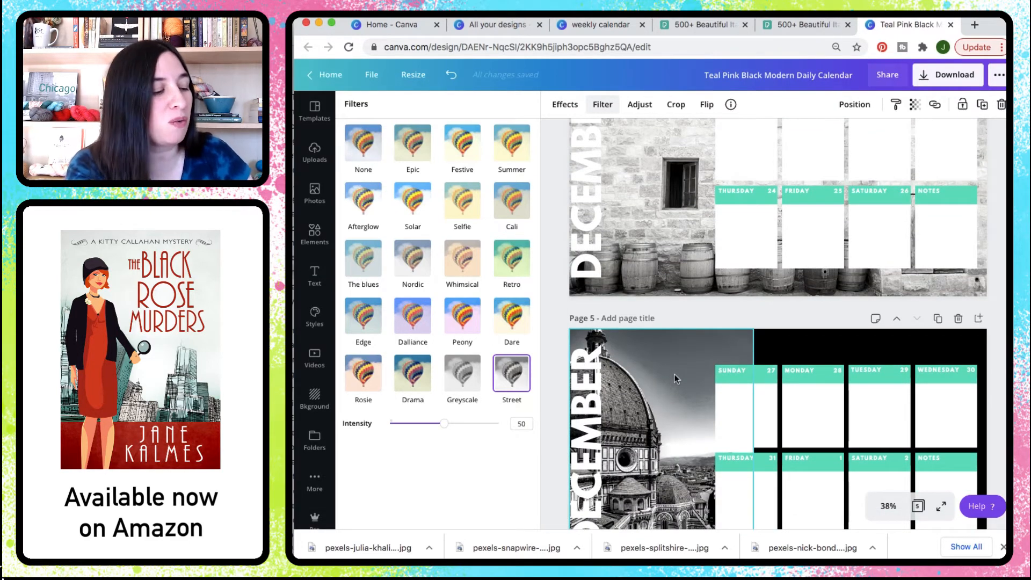
pyautogui.press('super+z')
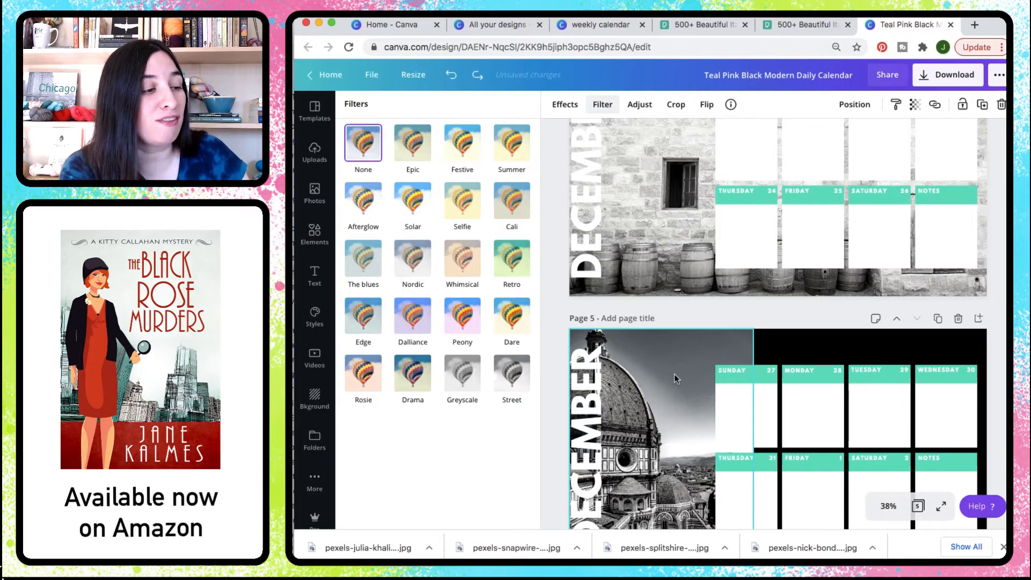
pyautogui.scroll(2, 675, 378)
pyautogui.scroll(1, 676, 378)
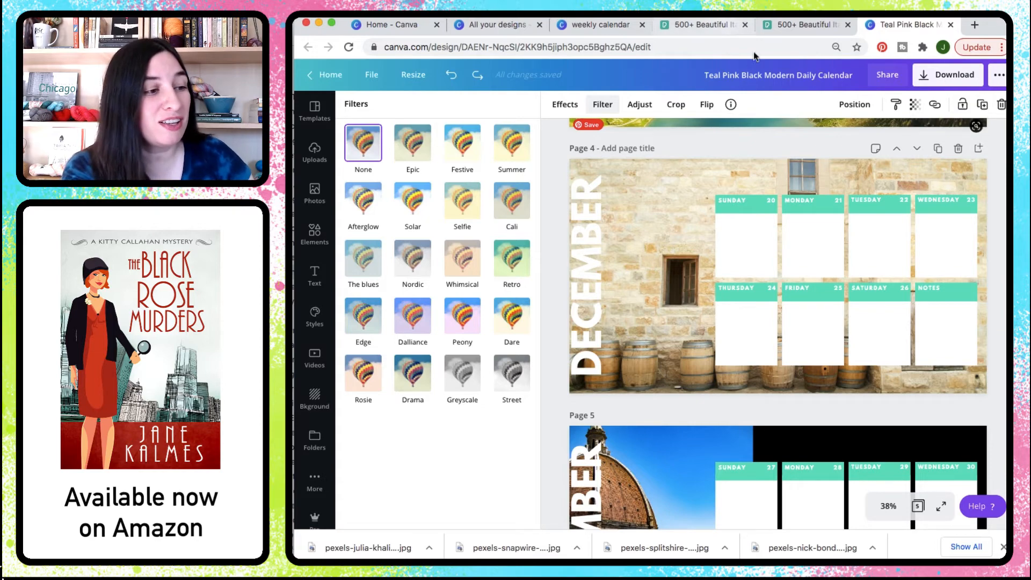
# Step: Recolor the Sunday 20 and Monday 21 headers on page 4 to a custom dark olive green
pyautogui.click(751, 209)
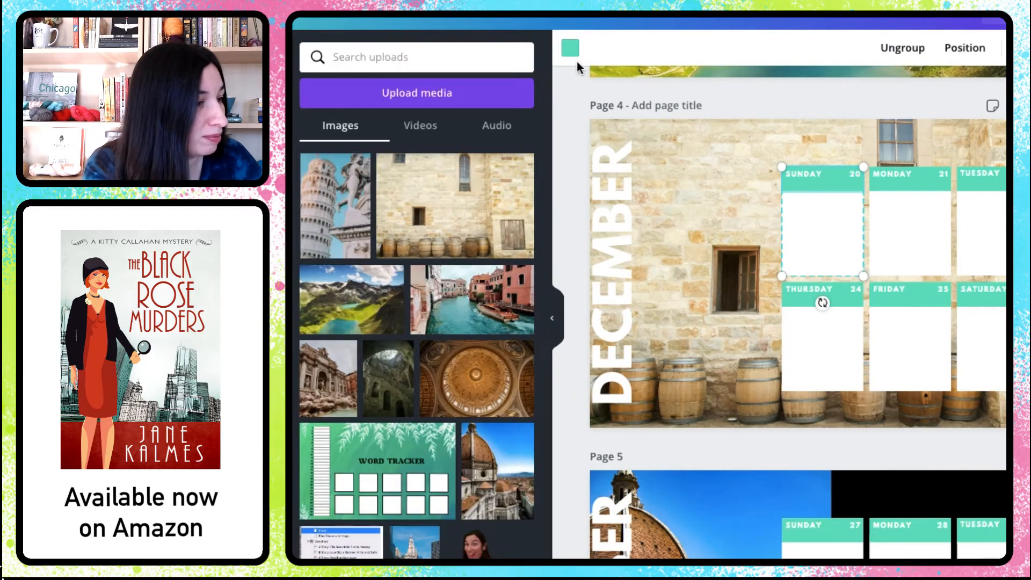
pyautogui.click(555, 104)
pyautogui.click(421, 279)
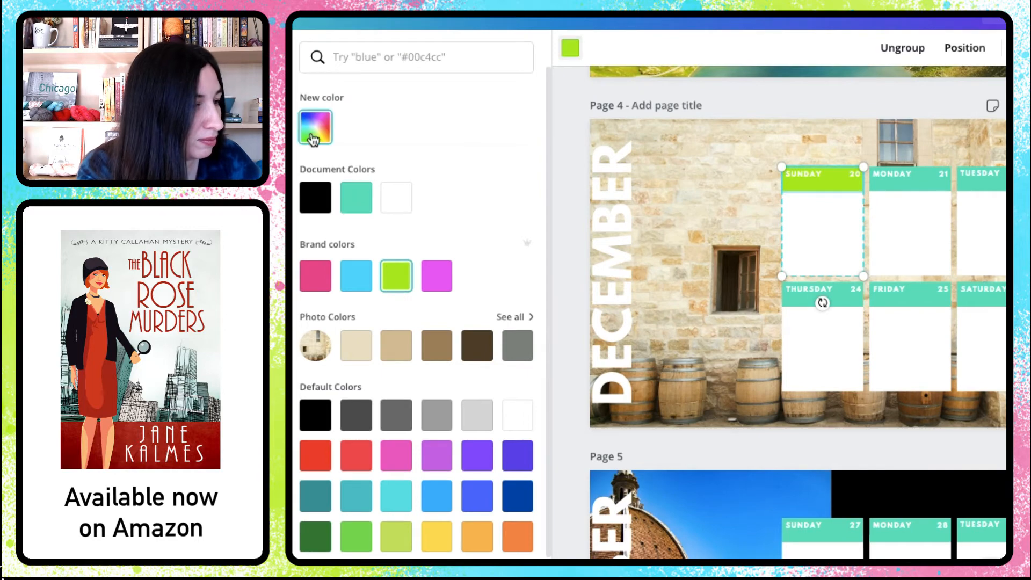
pyautogui.click(362, 164)
pyautogui.click(495, 214)
pyautogui.click(922, 176)
pyautogui.click(395, 197)
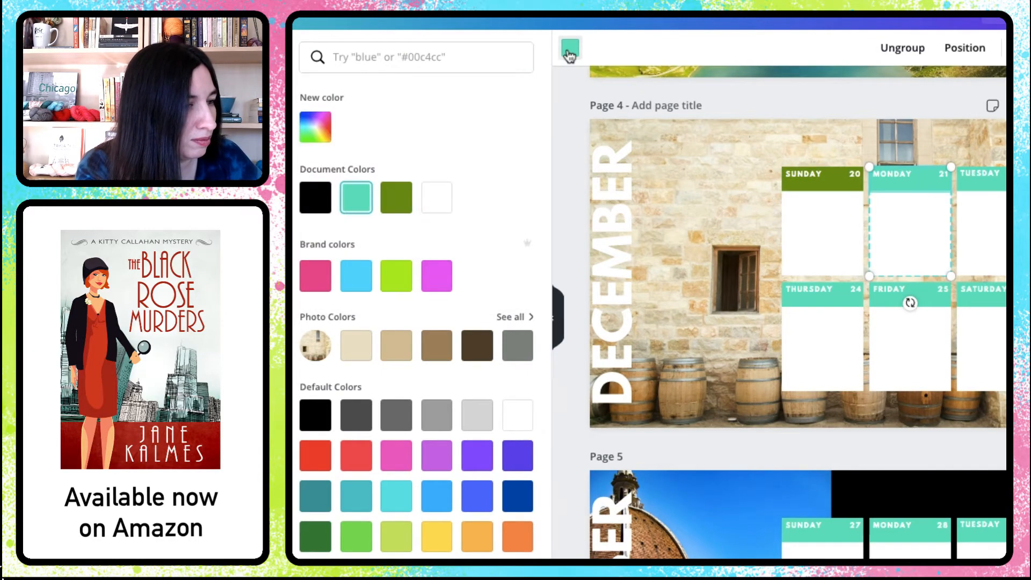
# Step: Recolor the Sunday 27 header on page 5 to a custom golden brown
pyautogui.scroll(-2, 996, 188)
pyautogui.click(821, 457)
pyautogui.click(395, 197)
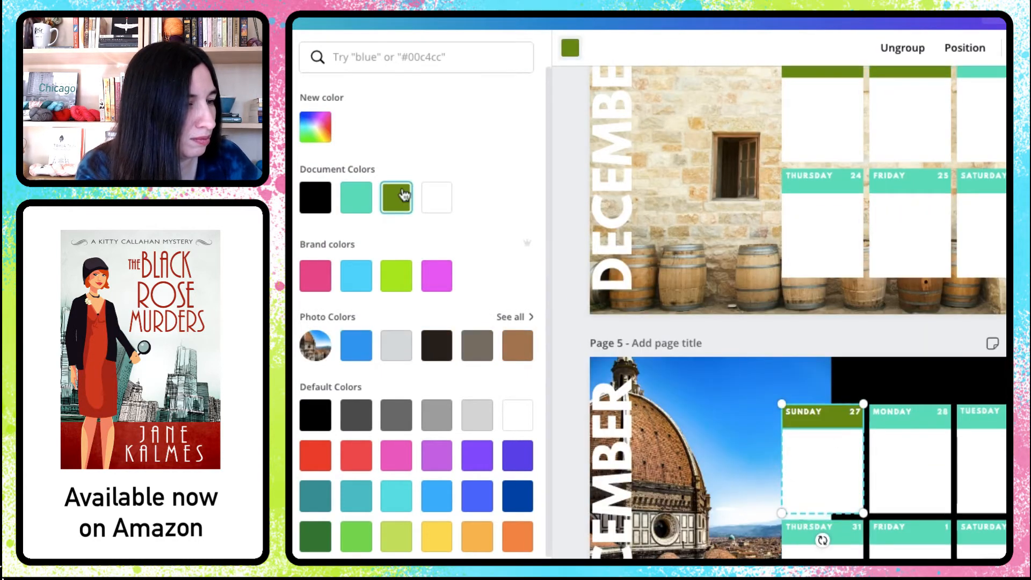
pyautogui.click(315, 126)
pyautogui.moveTo(347, 256); pyautogui.dragTo(344, 257)
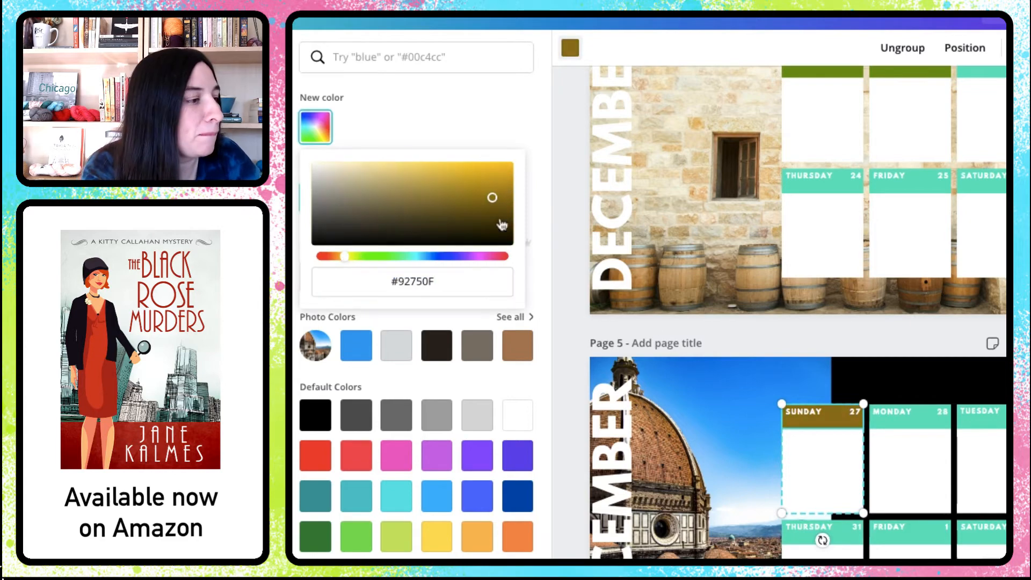
# Step: Apply the same golden brown to the Monday 28, Thursday 31 and Friday 1 headers on page 5
pyautogui.scroll(-1, 820, 469)
pyautogui.click(822, 532)
pyautogui.click(315, 197)
pyautogui.click(908, 446)
pyautogui.click(316, 197)
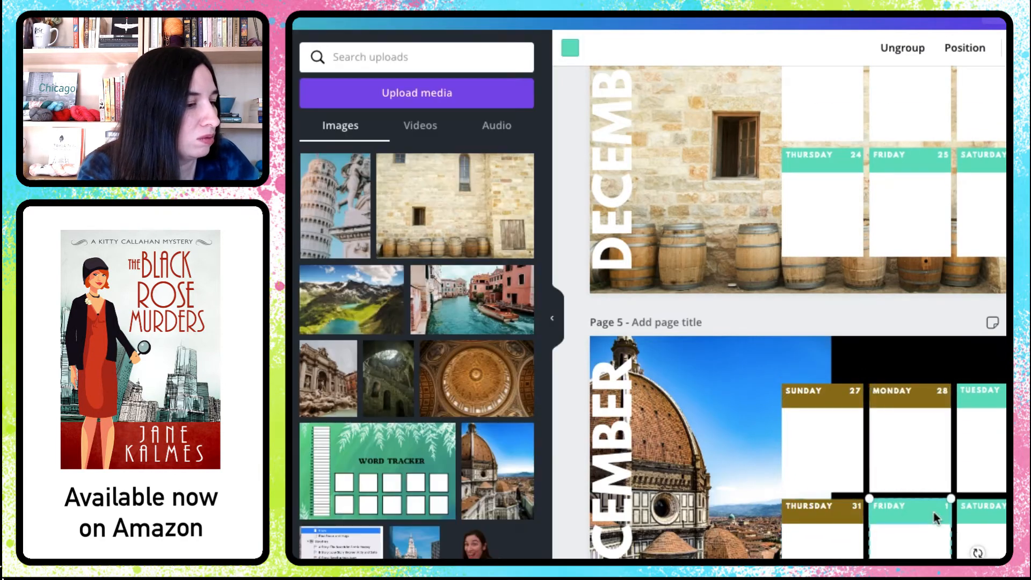
pyautogui.click(907, 510)
pyautogui.click(437, 196)
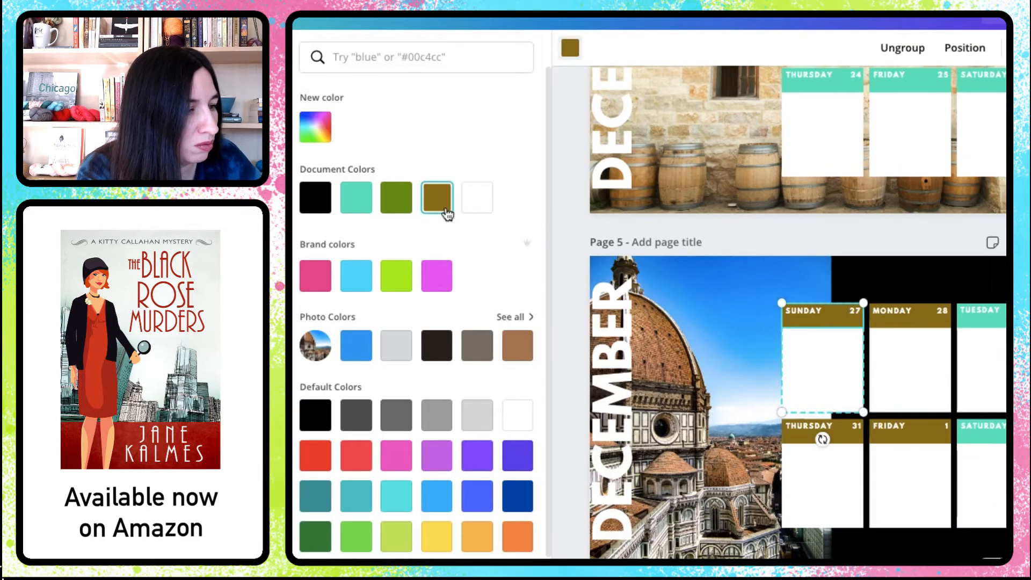
# Step: Recolor the Sunday 27, Monday 28, Thursday 31 and Friday 1 headers and their neighbors on page 5 to a custom brick red
pyautogui.click(315, 127)
pyautogui.moveTo(345, 256); pyautogui.dragTo(329, 257)
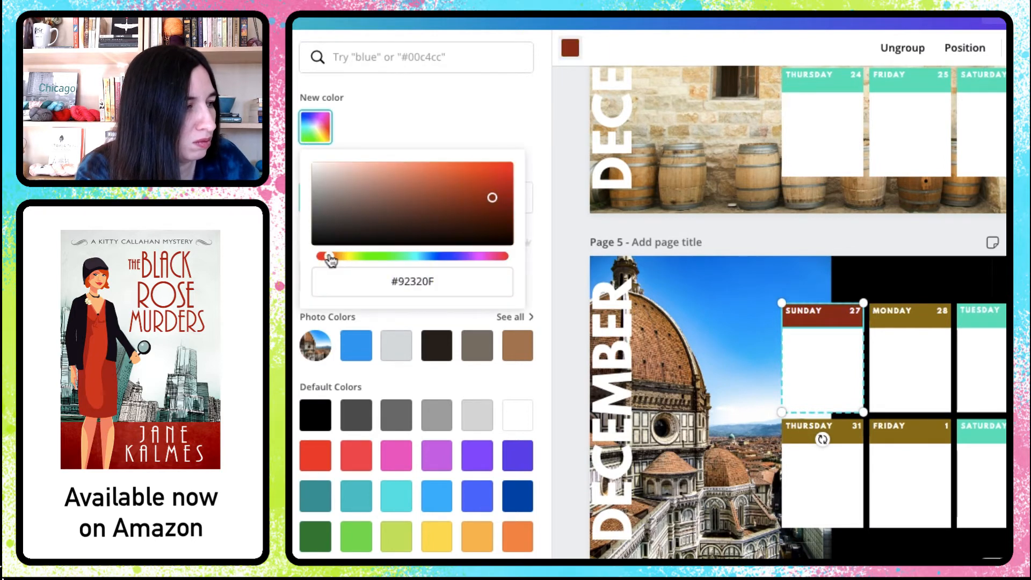
pyautogui.moveTo(491, 195); pyautogui.dragTo(337, 196)
pyautogui.press('Tab')
pyautogui.click(315, 197)
# Step: Change the black background of page 5 to a custom warm brown that matches the cathedral photo
pyautogui.click(913, 279)
pyautogui.click(315, 126)
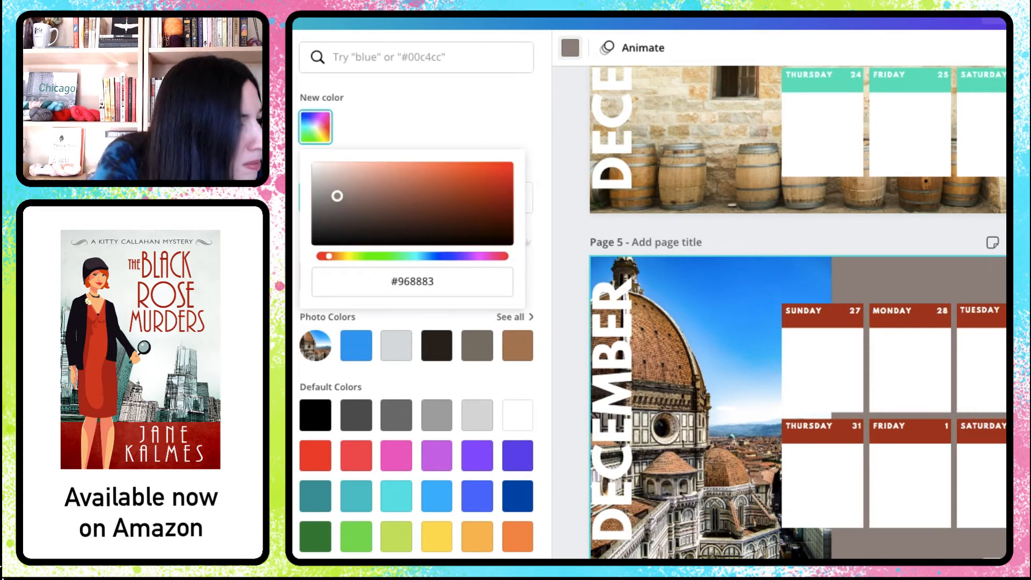
pyautogui.moveTo(329, 256); pyautogui.dragTo(335, 256)
pyautogui.click(391, 195)
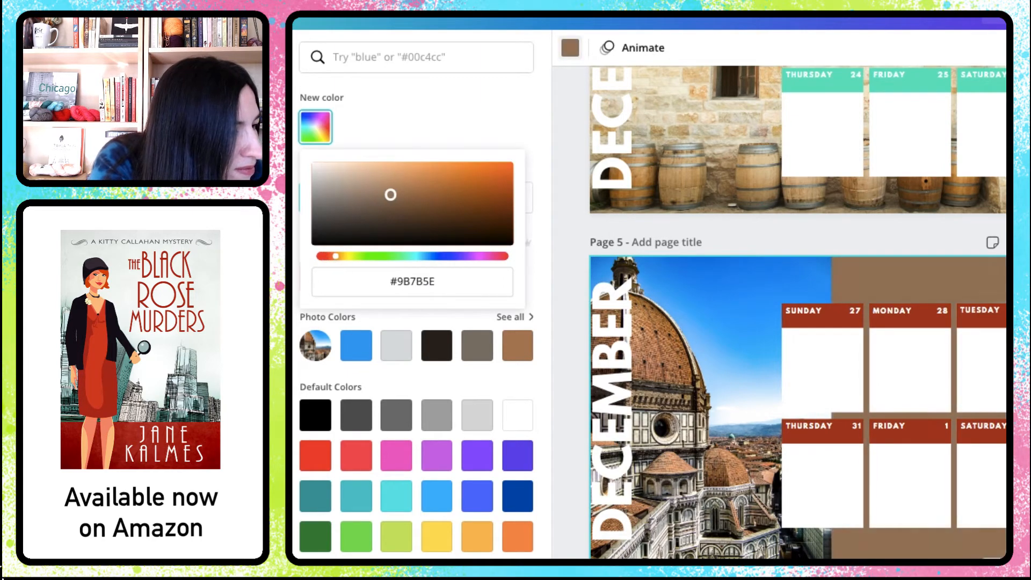
pyautogui.click(402, 198)
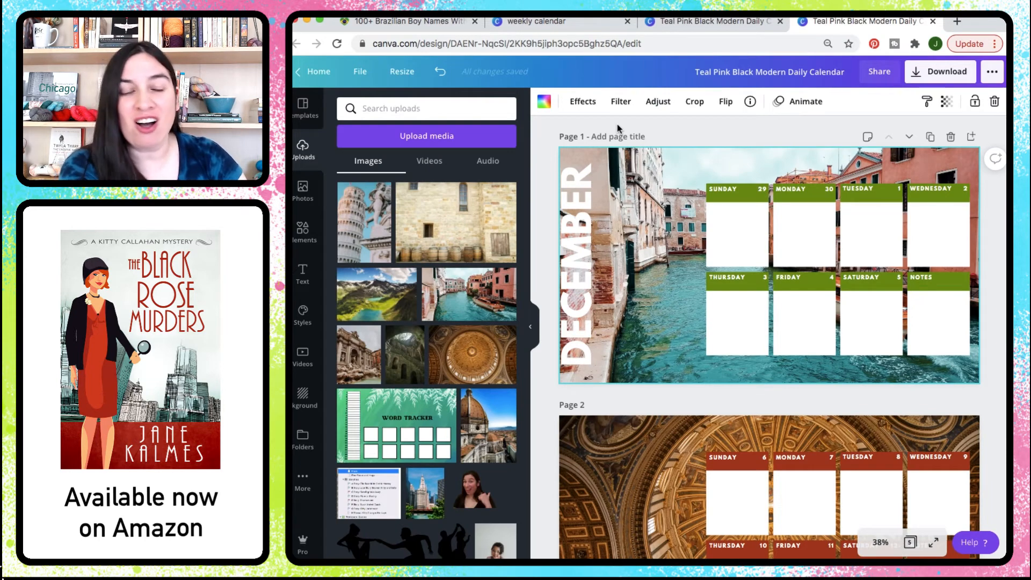
# Step: Compare the first two pages and delete the vertical DECEMBER title from page 1
pyautogui.scroll(-3, 618, 129)
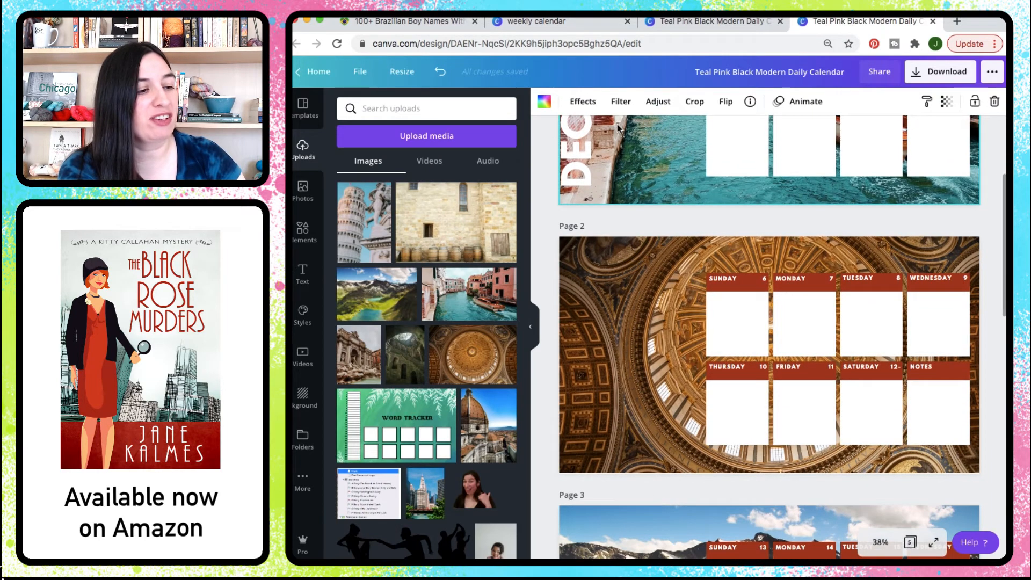
pyautogui.scroll(2, 618, 129)
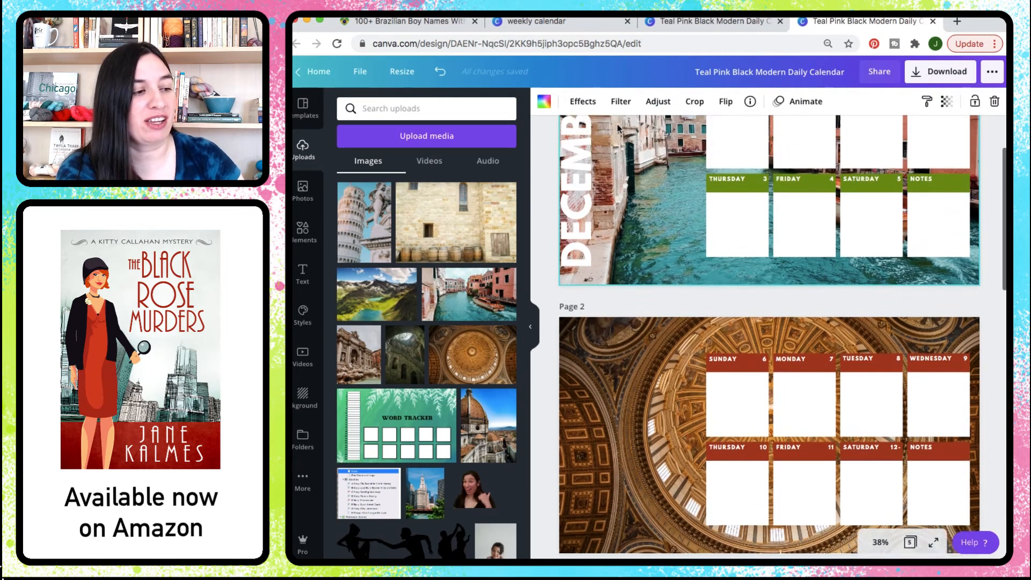
pyautogui.scroll(2, 618, 128)
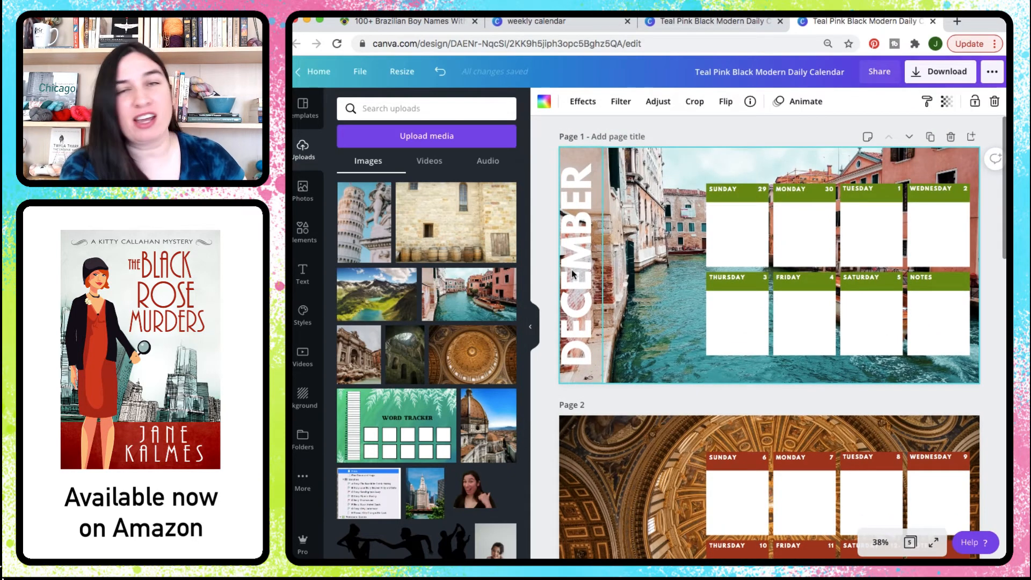
pyautogui.click(572, 274)
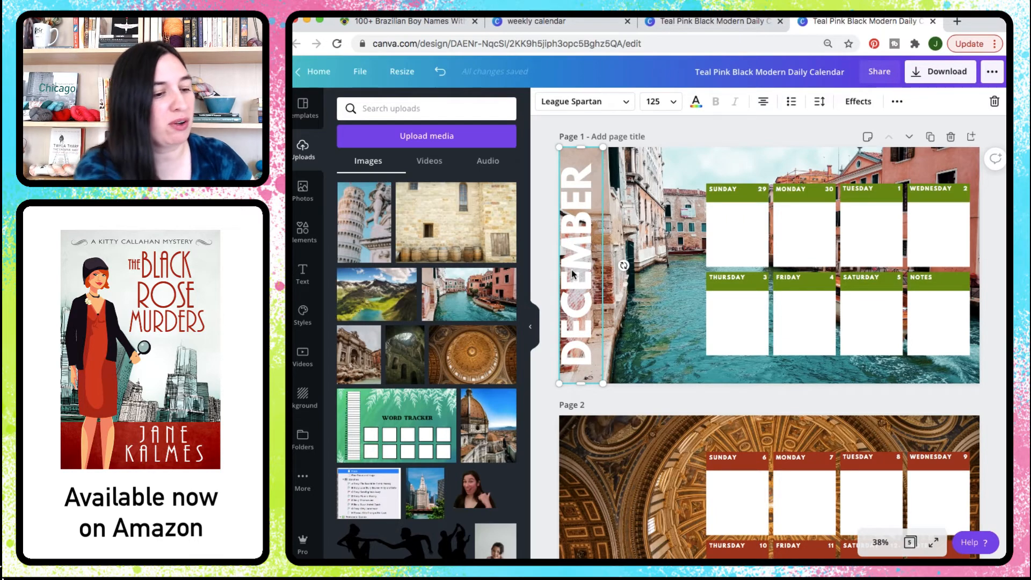
pyautogui.press('Delete')
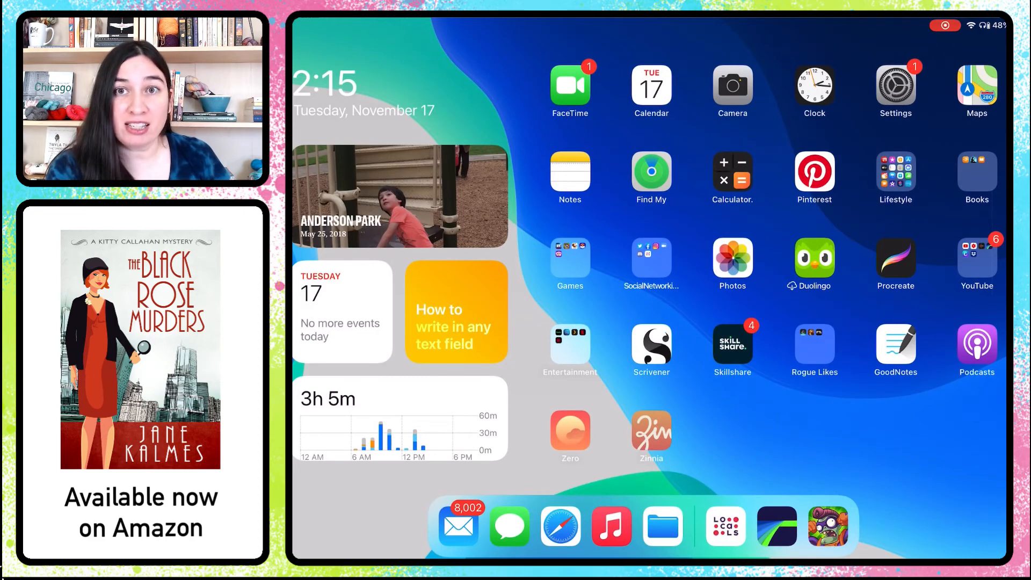
# Step: Switch to Canva on the iPad, open the calendar design with the canal photo, and download it to the camera roll
pyautogui.click(977, 258)
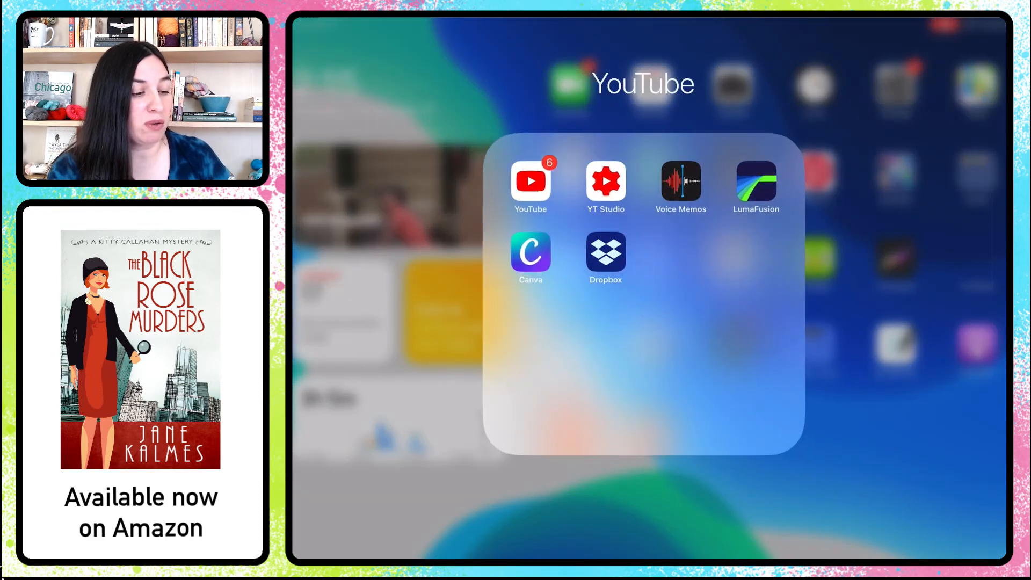
pyautogui.click(531, 252)
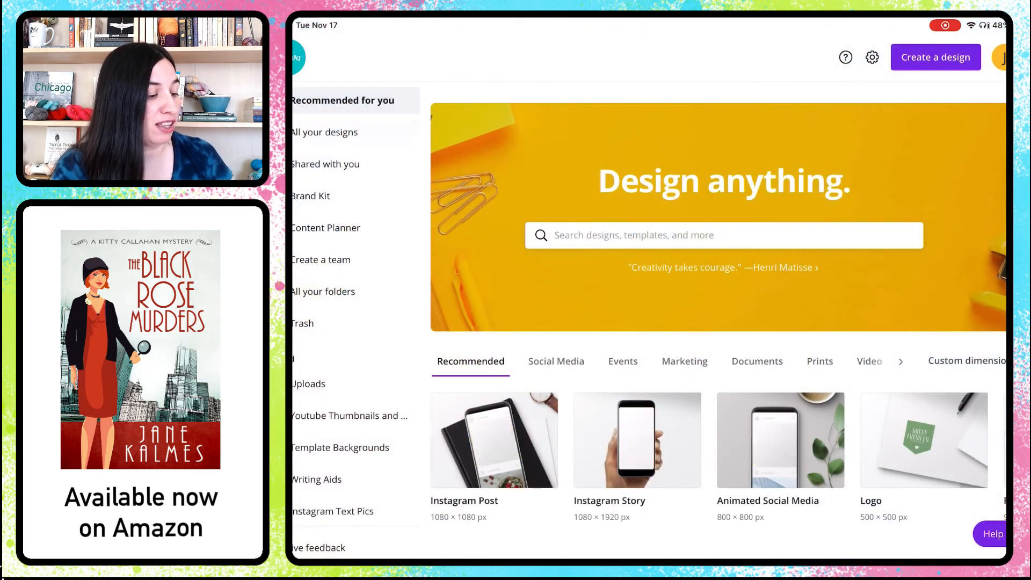
pyautogui.click(324, 132)
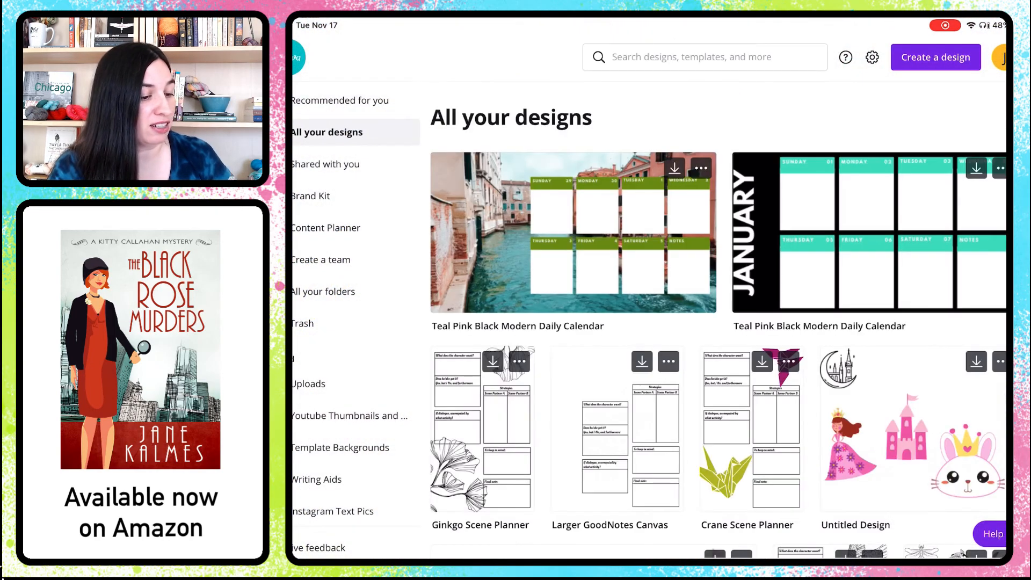
pyautogui.click(573, 232)
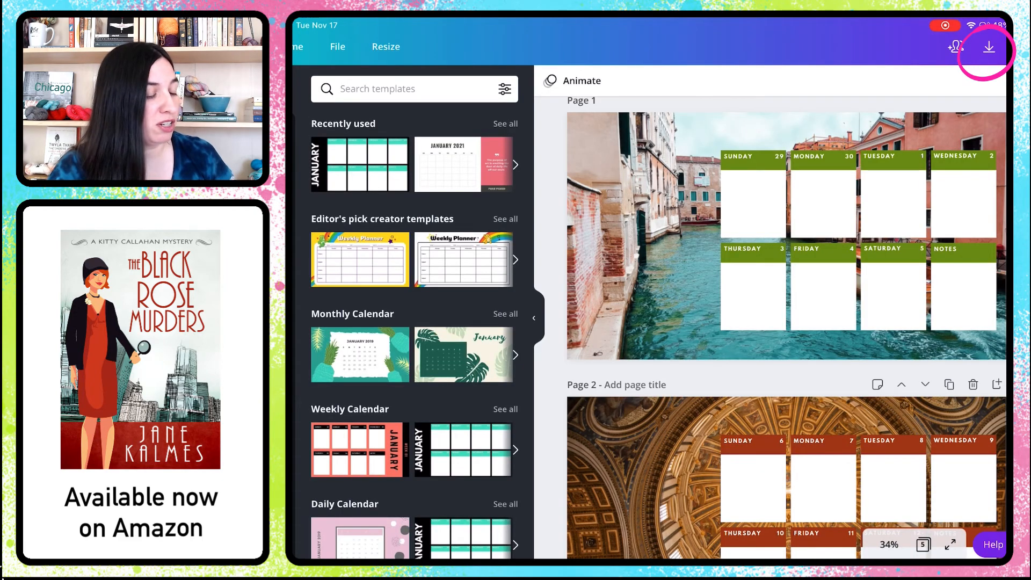
pyautogui.click(989, 47)
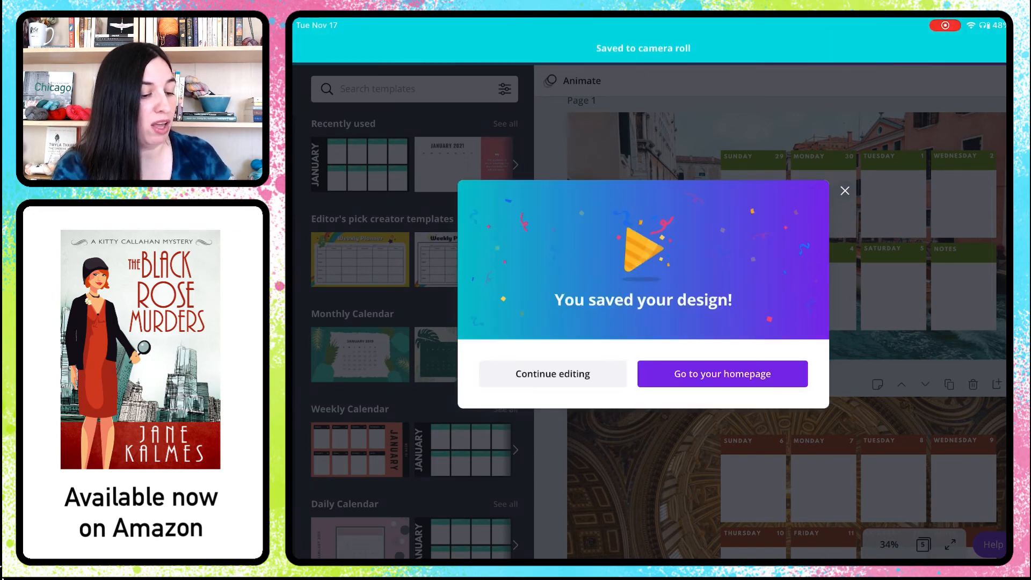
# Step: Switch to GoodNotes and create a new document from the saved canal calendar image
pyautogui.press('super+h')
pyautogui.press('super+Tab')
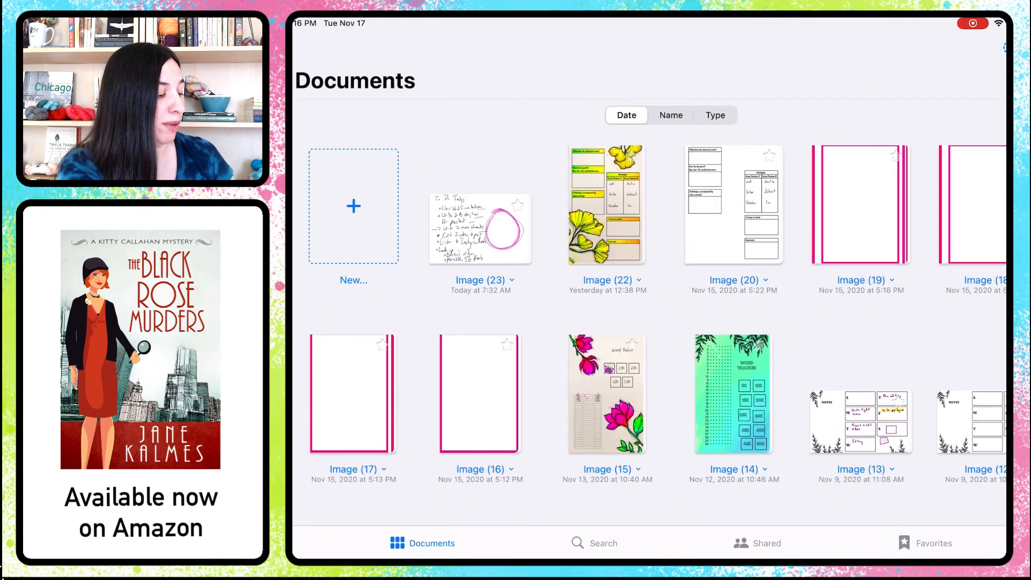
pyautogui.click(353, 206)
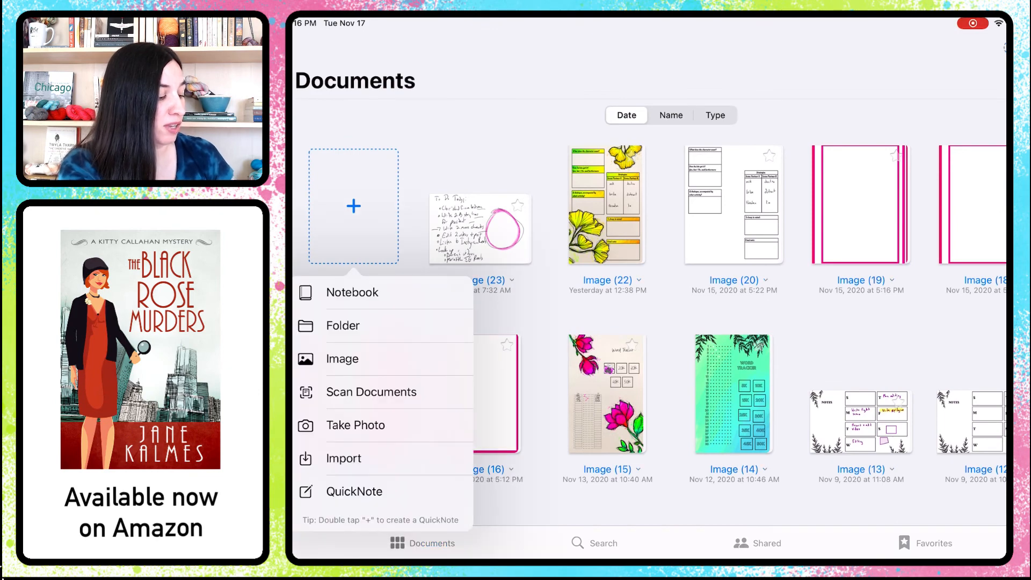
pyautogui.click(342, 359)
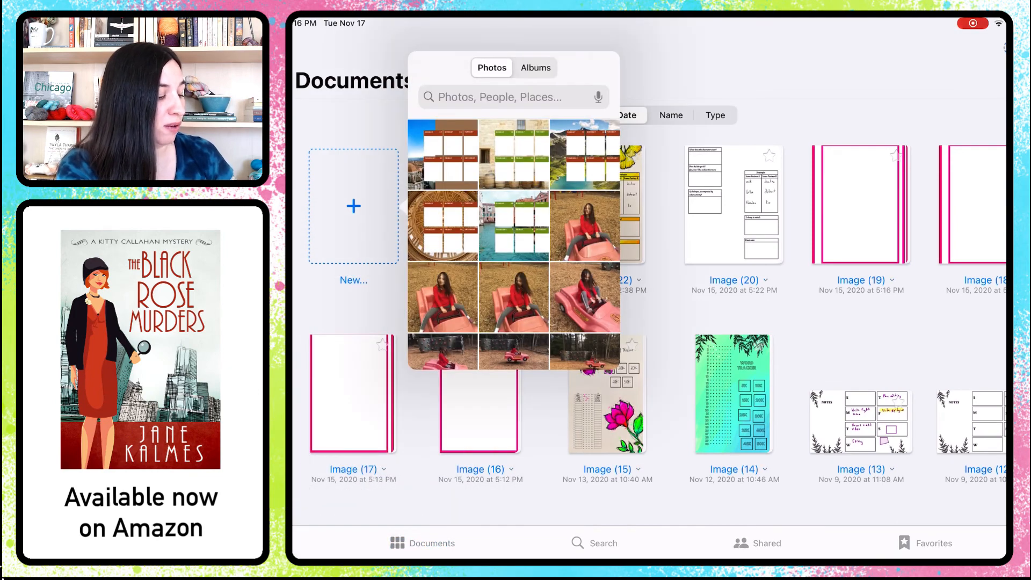
pyautogui.click(514, 225)
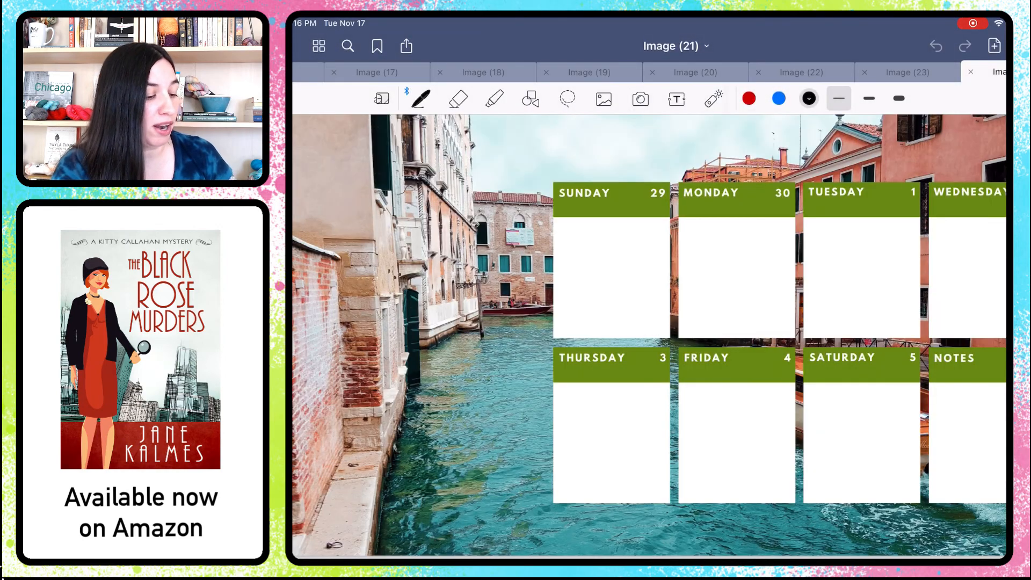
# Step: Add the saved dome-ceiling calendar image as a new page after the current one
pyautogui.click(994, 46)
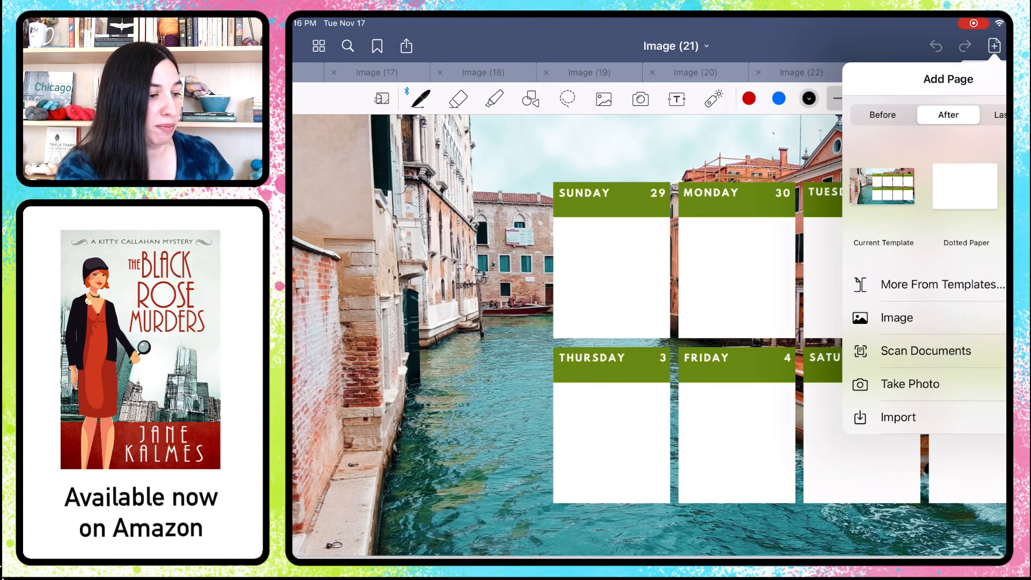
pyautogui.click(897, 317)
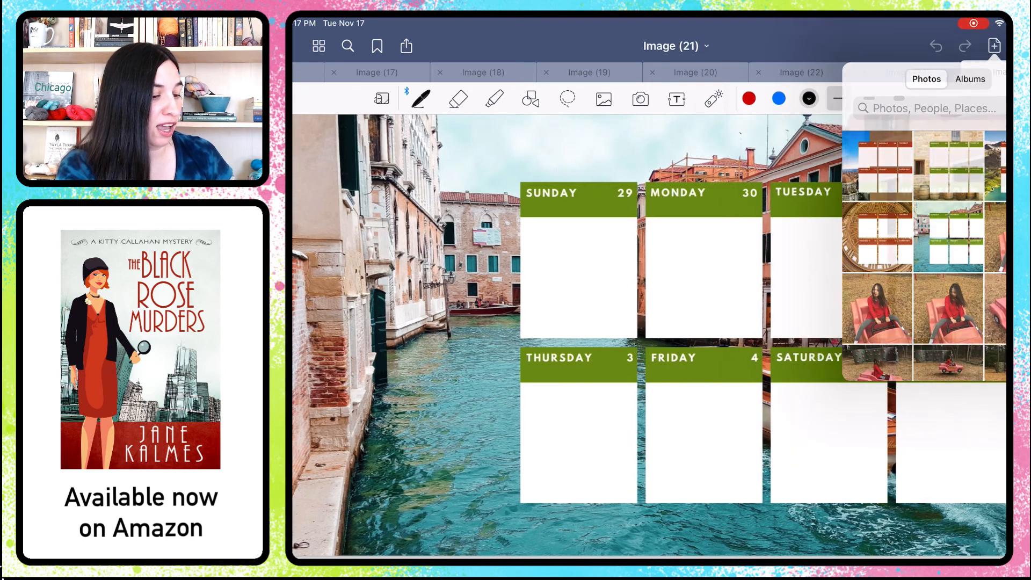
pyautogui.click(878, 237)
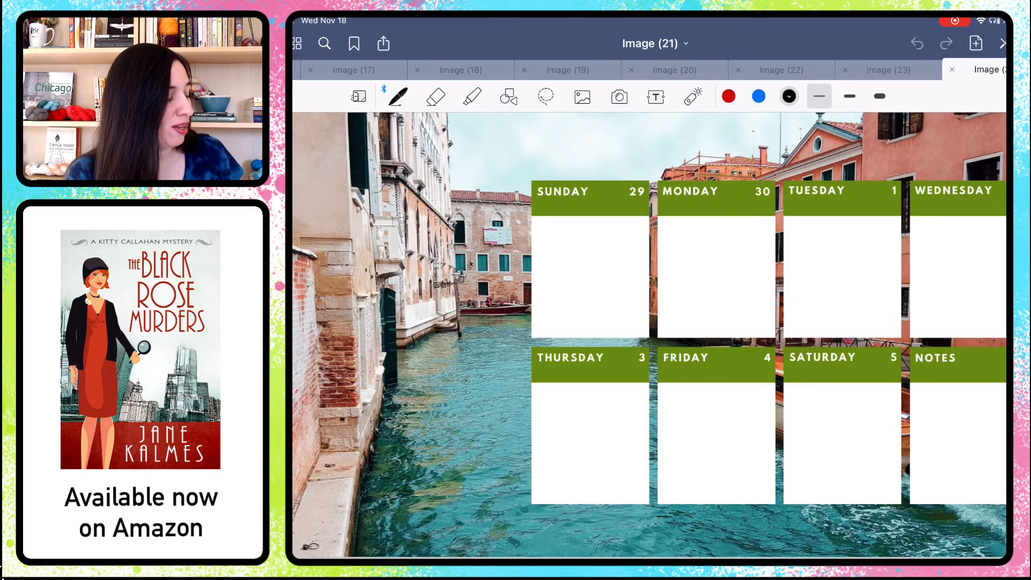
# Step: Page through the assembled calendar document to check the weekly December pages
pyautogui.scroll(-10, 649, 335)
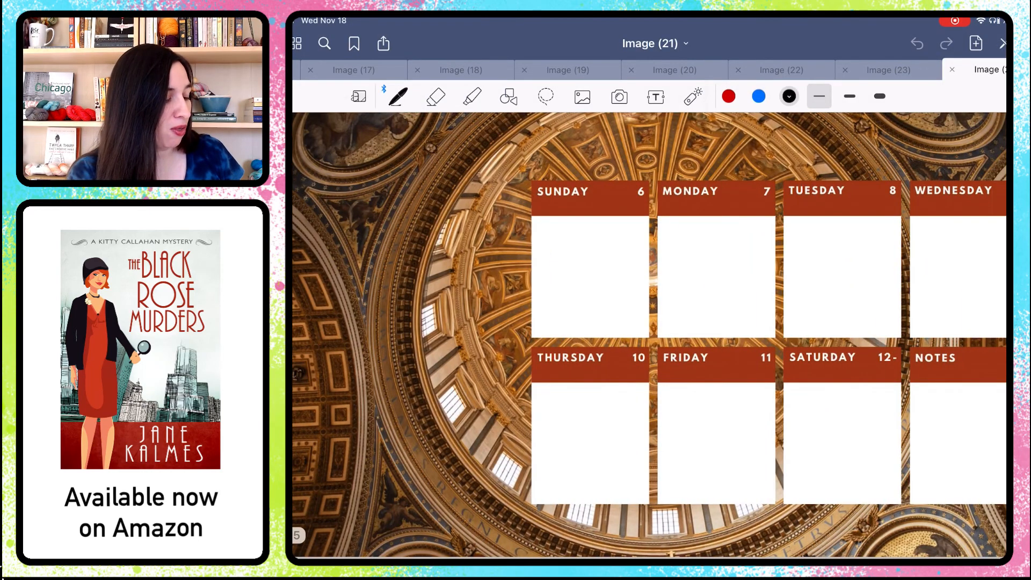
pyautogui.hscroll(15, 649, 335)
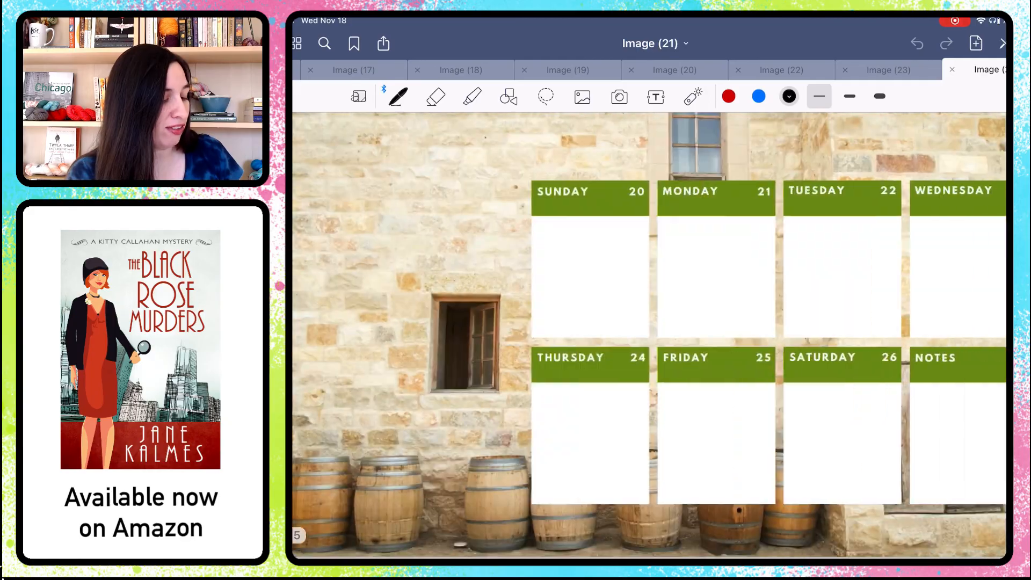
pyautogui.hscroll(5, 649, 335)
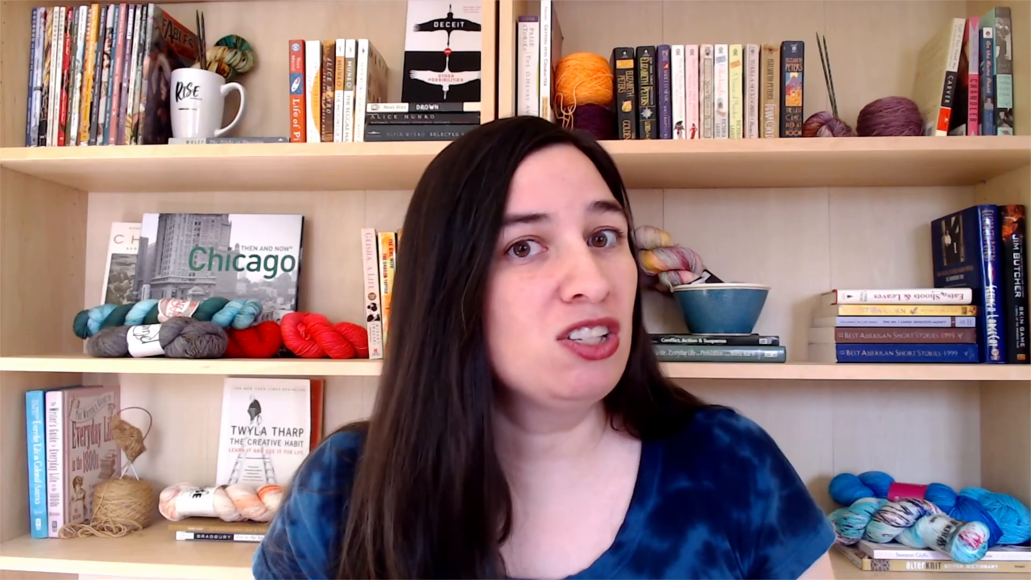